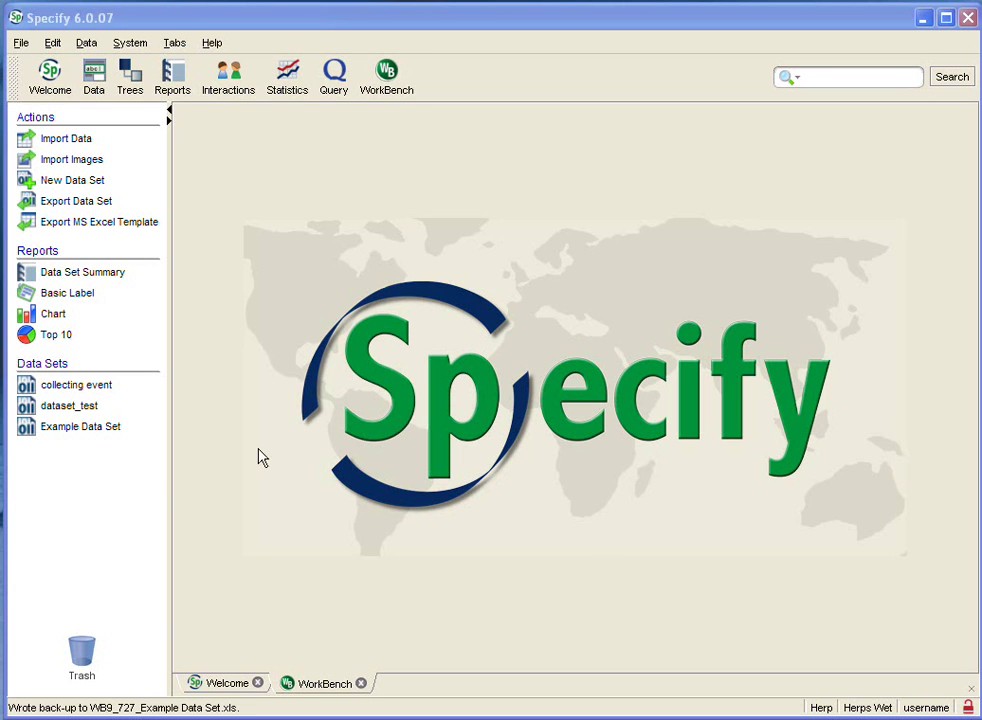
Open the Example Data Set and switch it from grid to form view.
{"action": "left_click", "coordinate": [63, 428]}
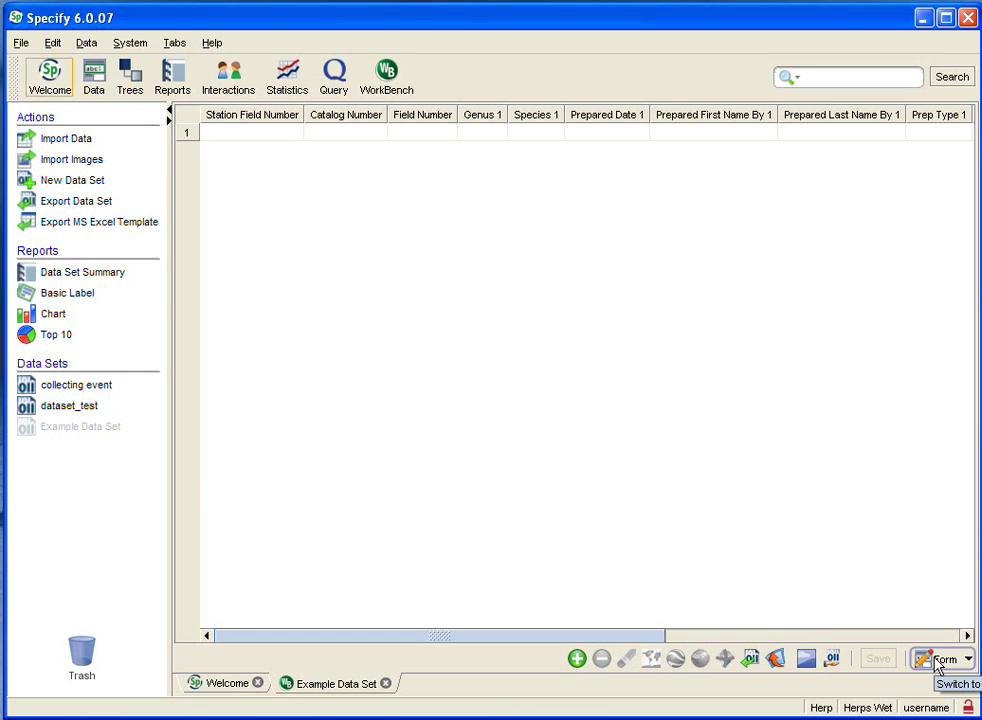
{"action": "left_click", "coordinate": [940, 662]}
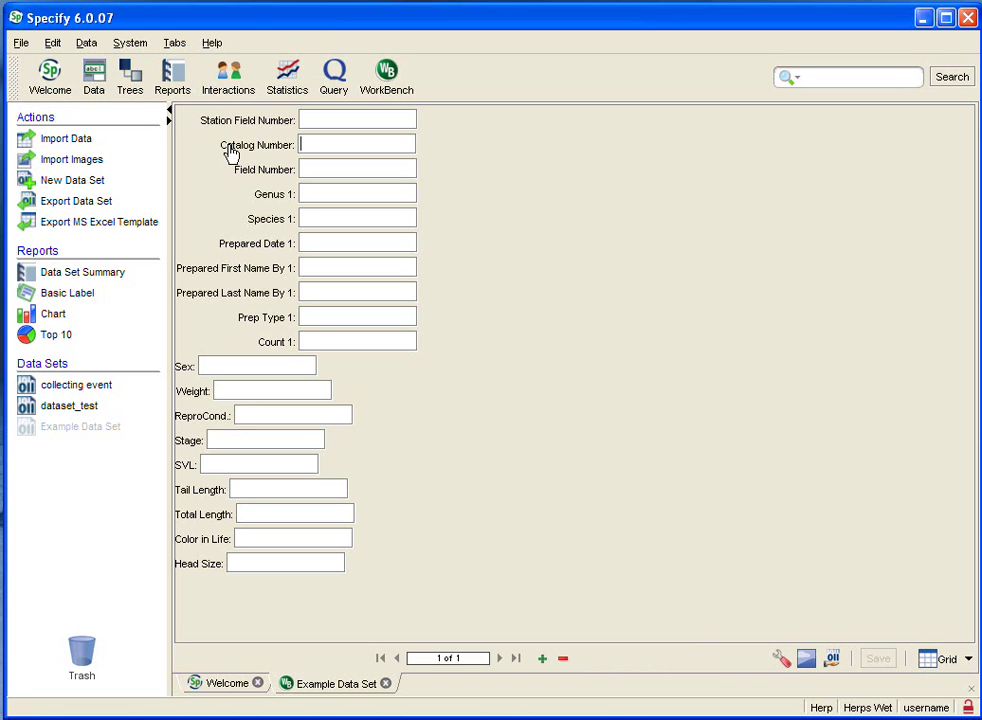
Place Catalog Number right of Station Field Number, then bring up Field Number's properties.
{"action": "left_click_drag", "start_coordinate": [252, 153], "coordinate": [472, 132]}
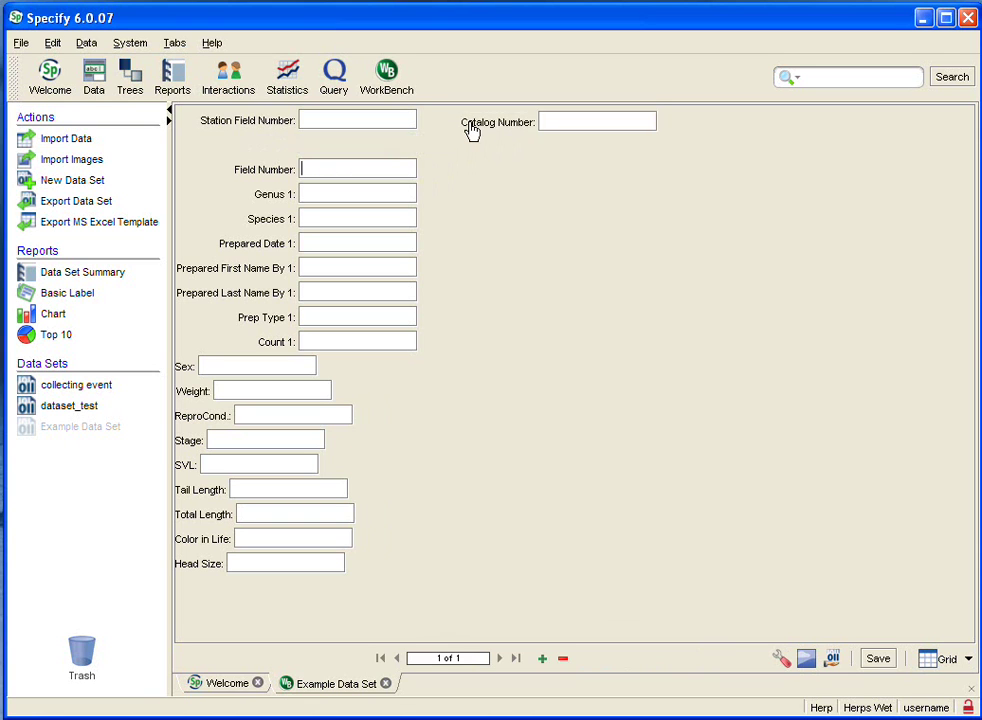
{"action": "double_click", "coordinate": [255, 174]}
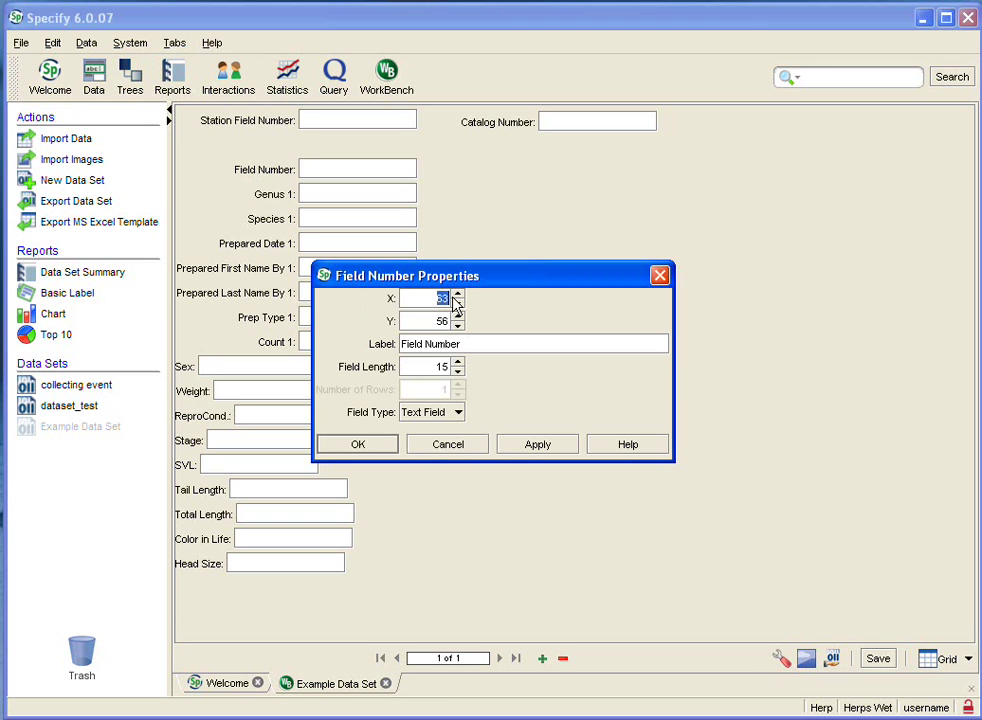
{"action": "type", "text": "250"}
{"action": "left_click", "coordinate": [536, 446]}
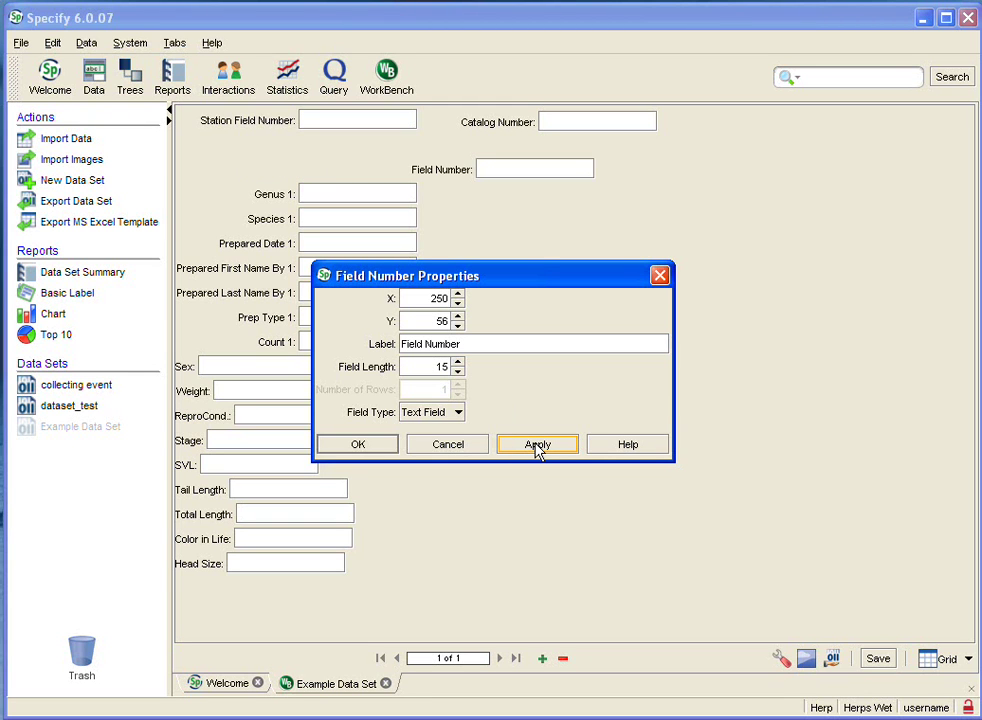
{"action": "left_click", "coordinate": [445, 446]}
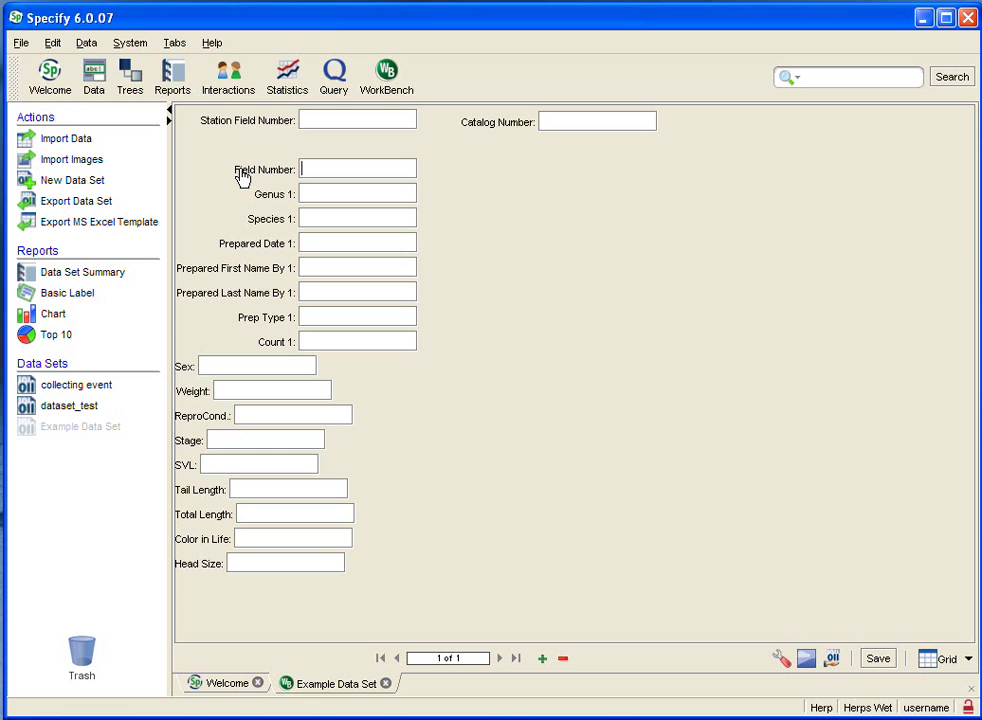
{"action": "double_click", "coordinate": [241, 176]}
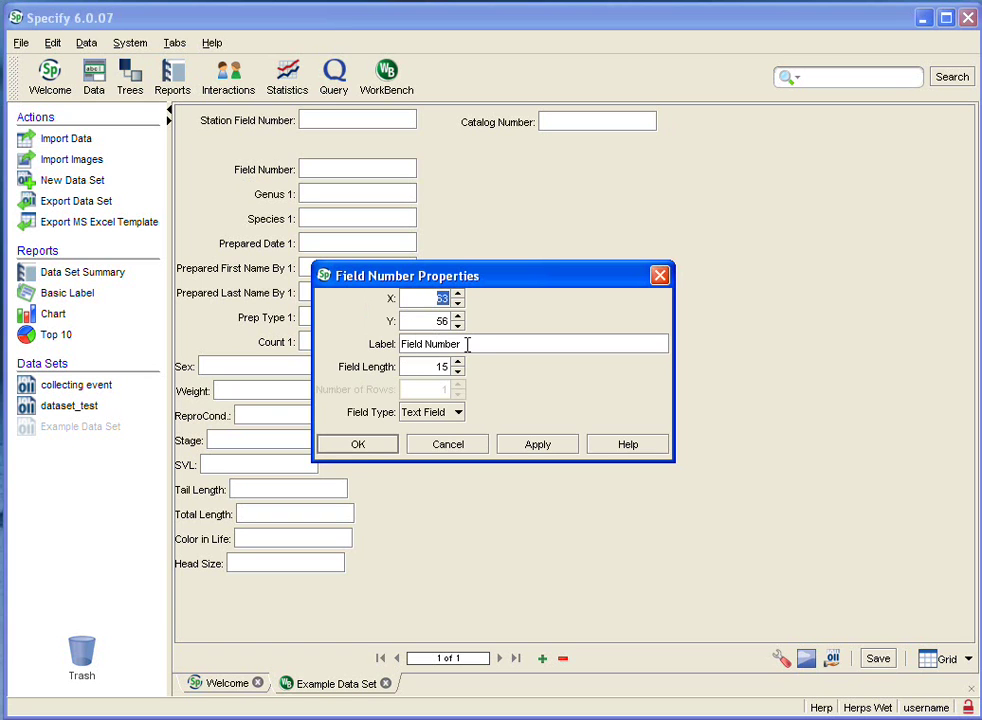
Retype the Field Number properties label as 'Field Number'.
{"action": "left_click_drag", "start_coordinate": [467, 344], "coordinate": [377, 344]}
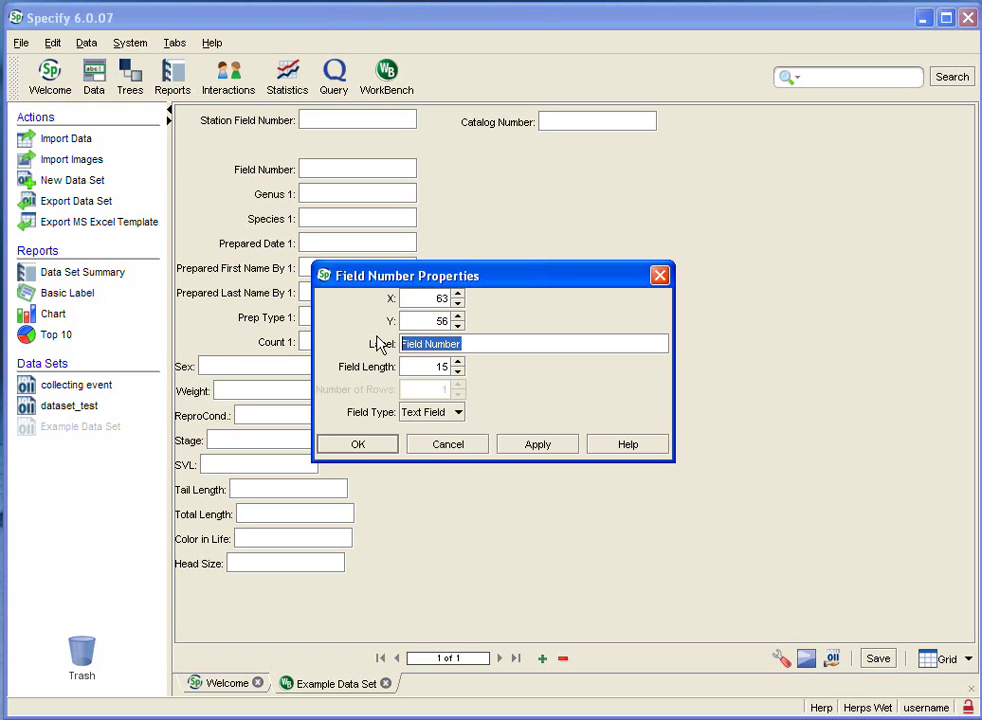
{"action": "left_click", "coordinate": [489, 342]}
{"action": "triple_click", "coordinate": [408, 340]}
{"action": "type", "text": "Fie"}
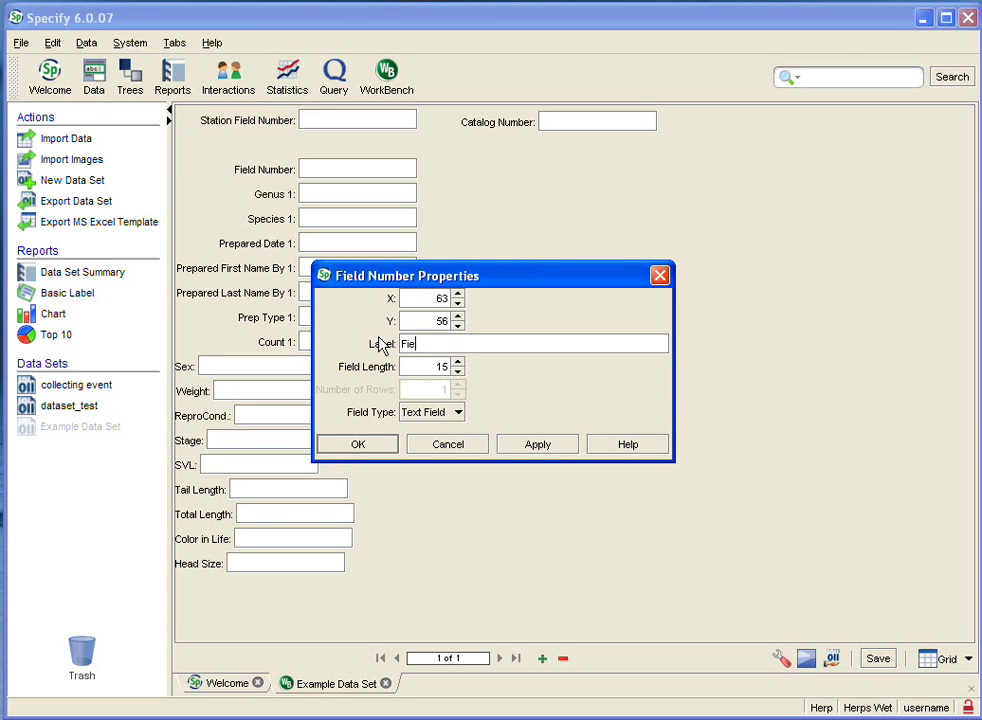
{"action": "type", "text": "ld Number"}
Try a field length of 35 for Field Number, then cancel to discard it.
{"action": "left_click_drag", "start_coordinate": [415, 285], "coordinate": [555, 269]}
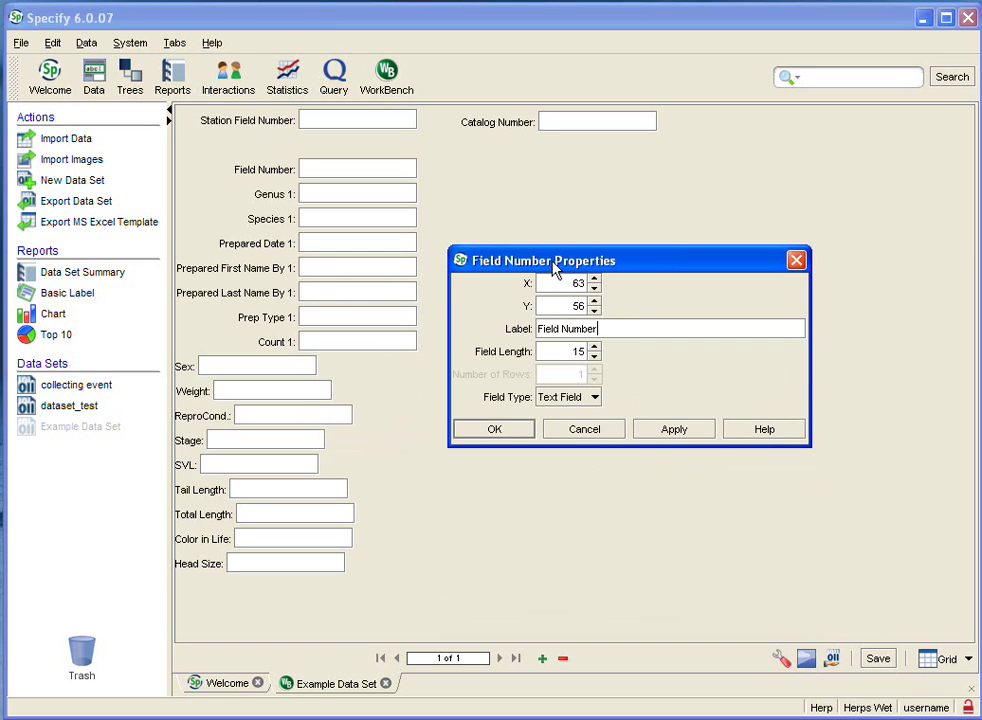
{"action": "left_click", "coordinate": [568, 350]}
{"action": "type", "text": "35"}
{"action": "left_click", "coordinate": [674, 430]}
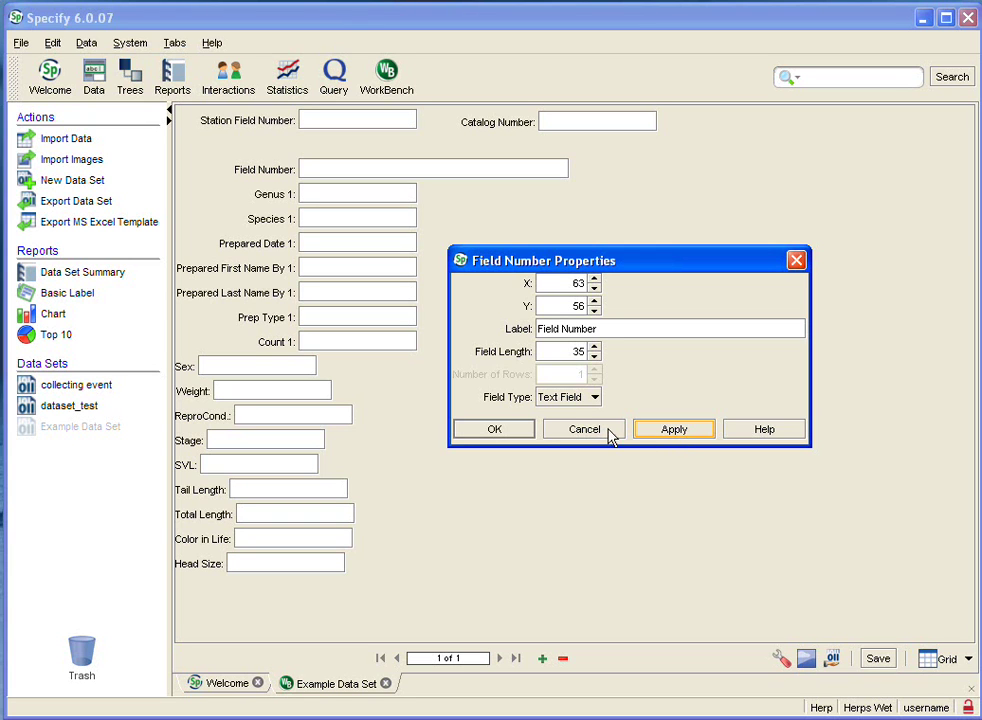
{"action": "left_click", "coordinate": [578, 432]}
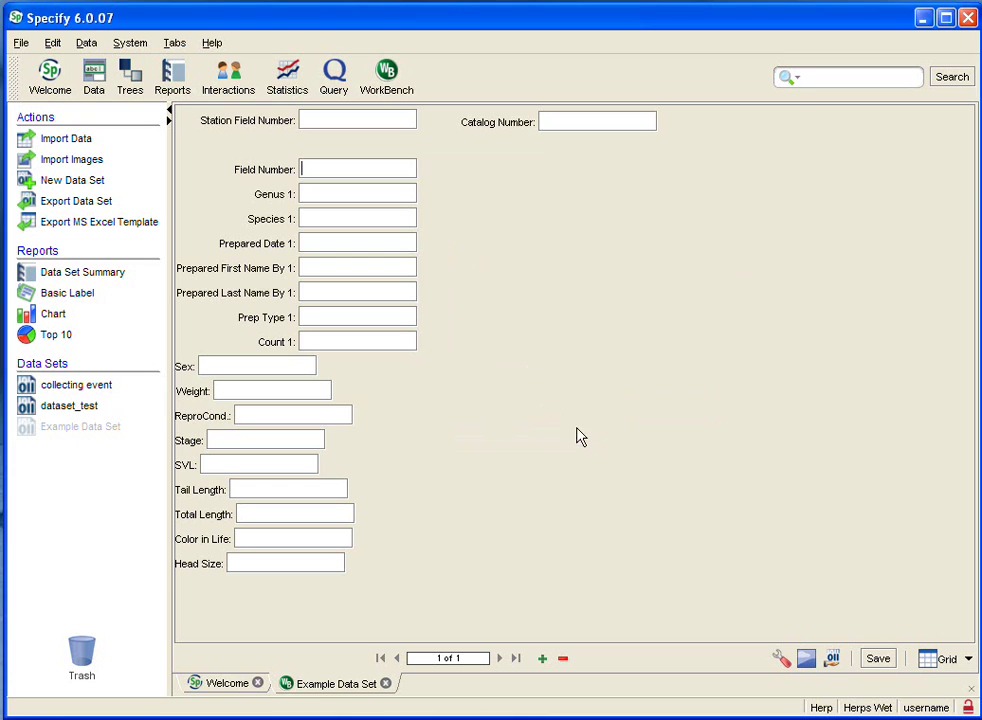
Change Prepared Last Name By 1's field length from 15 to 35 and confirm.
{"action": "double_click", "coordinate": [262, 302]}
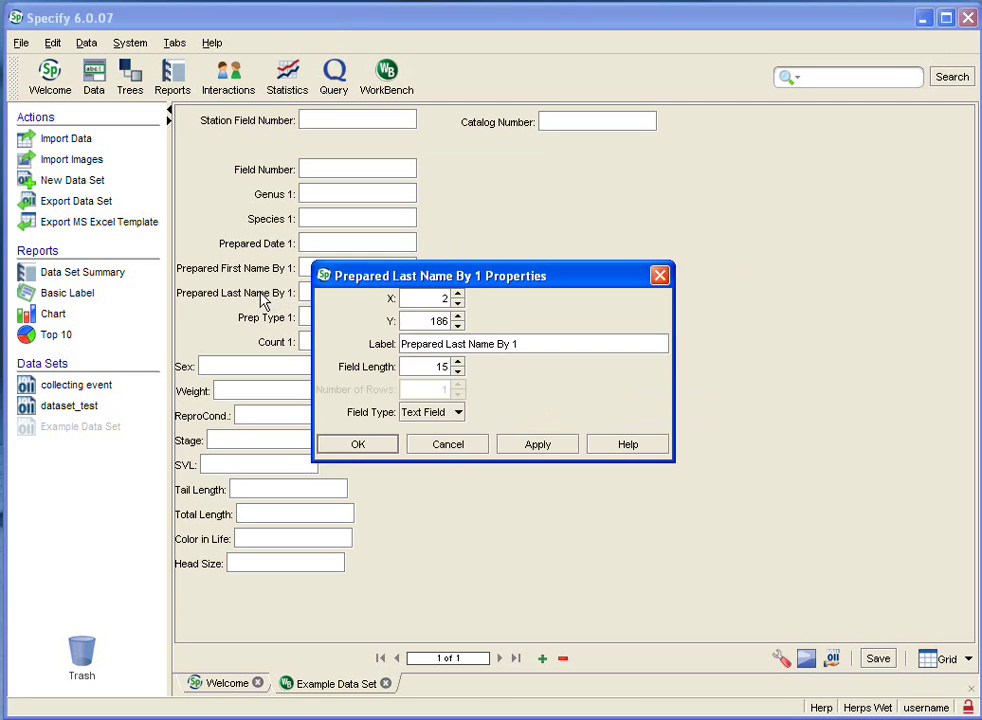
{"action": "double_click", "coordinate": [455, 368]}
{"action": "type", "text": "35"}
{"action": "left_click", "coordinate": [359, 446]}
{"action": "double_click", "coordinate": [266, 320]}
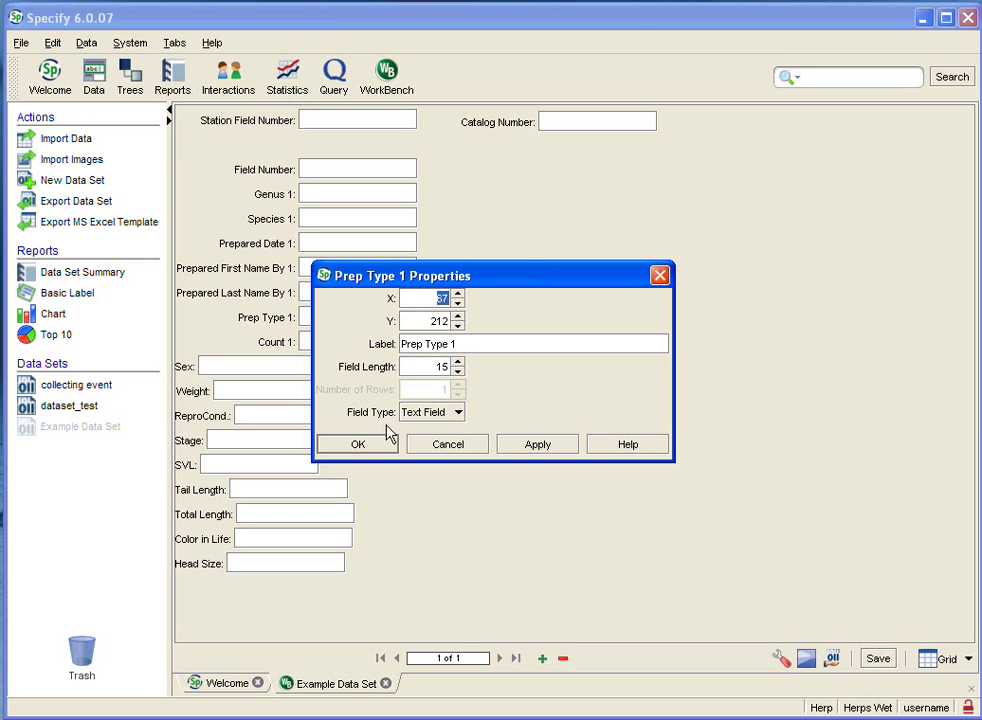
{"action": "left_click", "coordinate": [360, 445]}
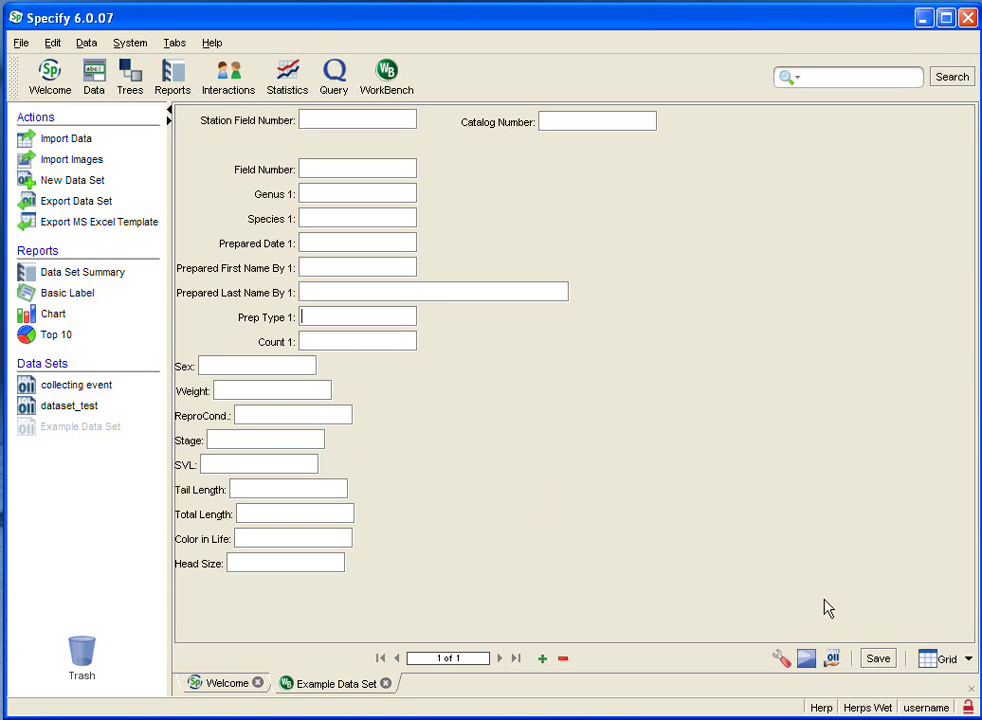
Save the Example Data Set layout and close its tab.
{"action": "left_click", "coordinate": [878, 660]}
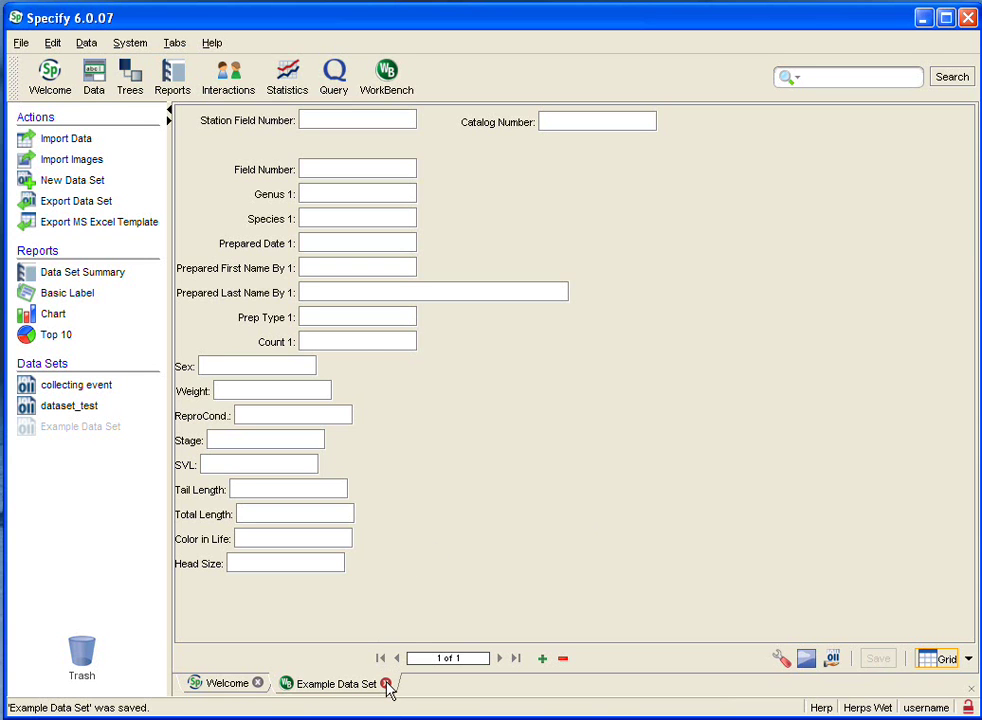
{"action": "left_click", "coordinate": [386, 684]}
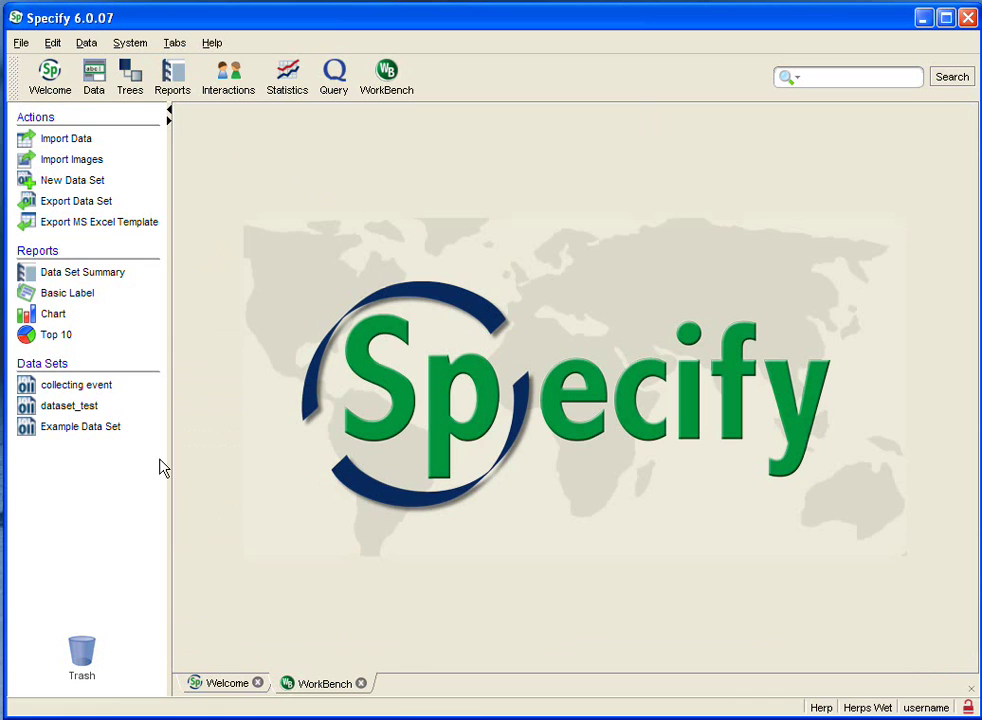
Map Collection Object > Collection Object Remarks as a new column in Edit Data Set Mapping.
{"action": "right_click", "coordinate": [103, 439]}
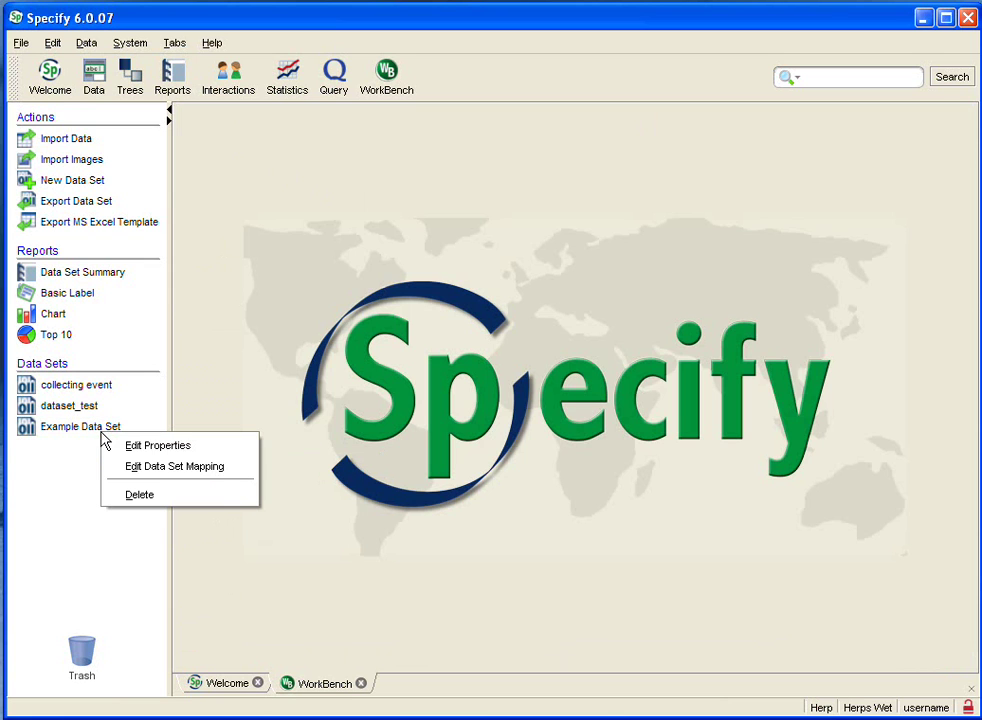
{"action": "left_click", "coordinate": [145, 476]}
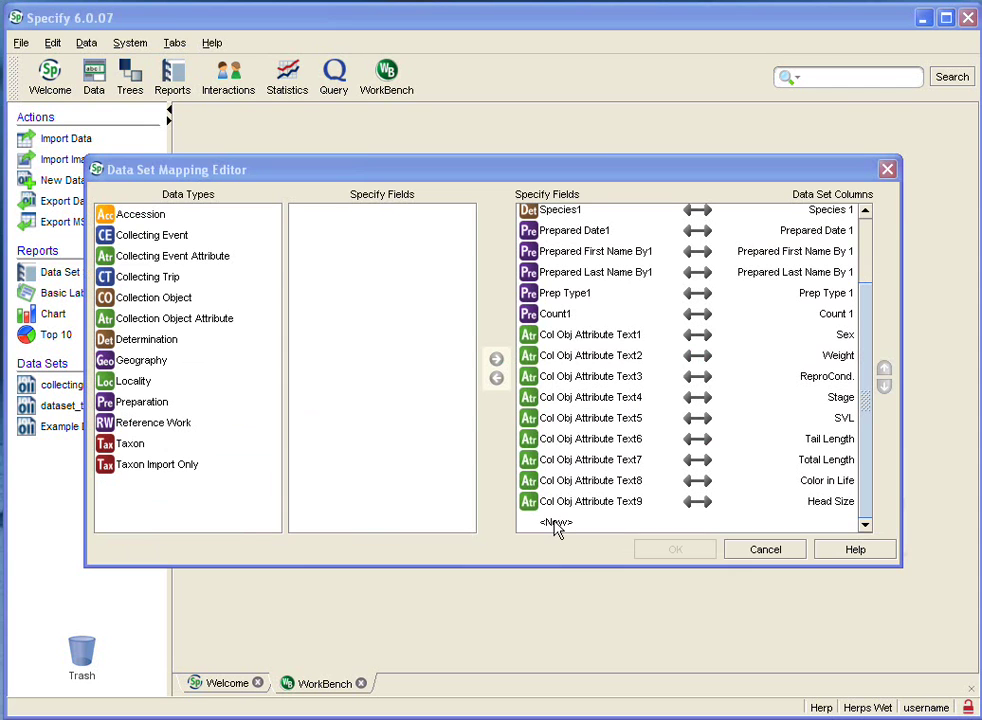
{"action": "left_click", "coordinate": [556, 524]}
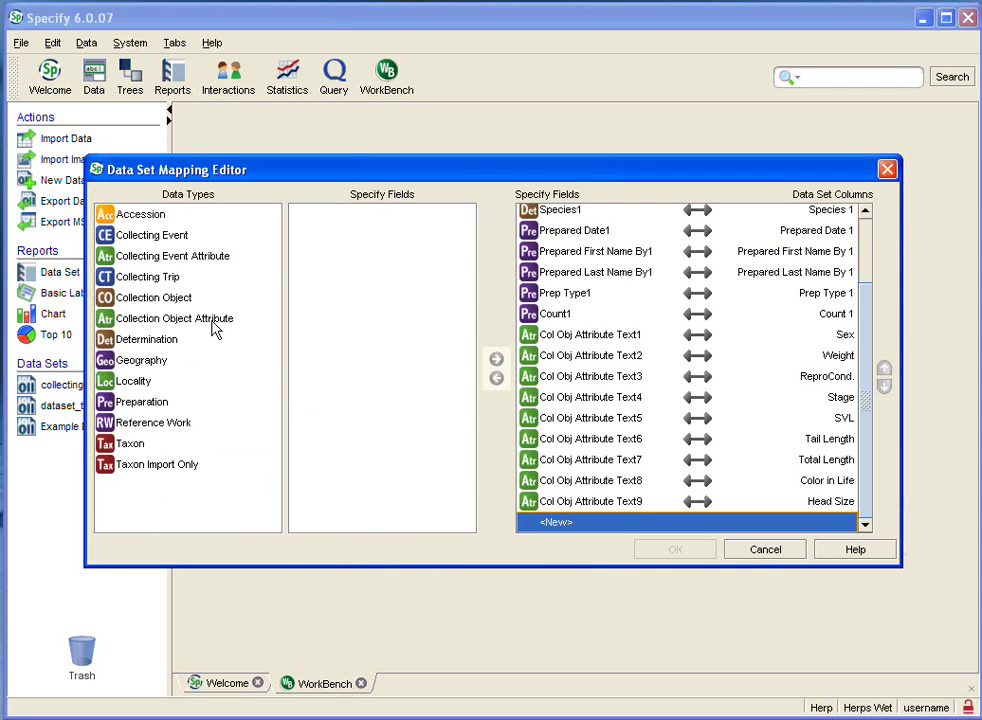
{"action": "left_click", "coordinate": [153, 300]}
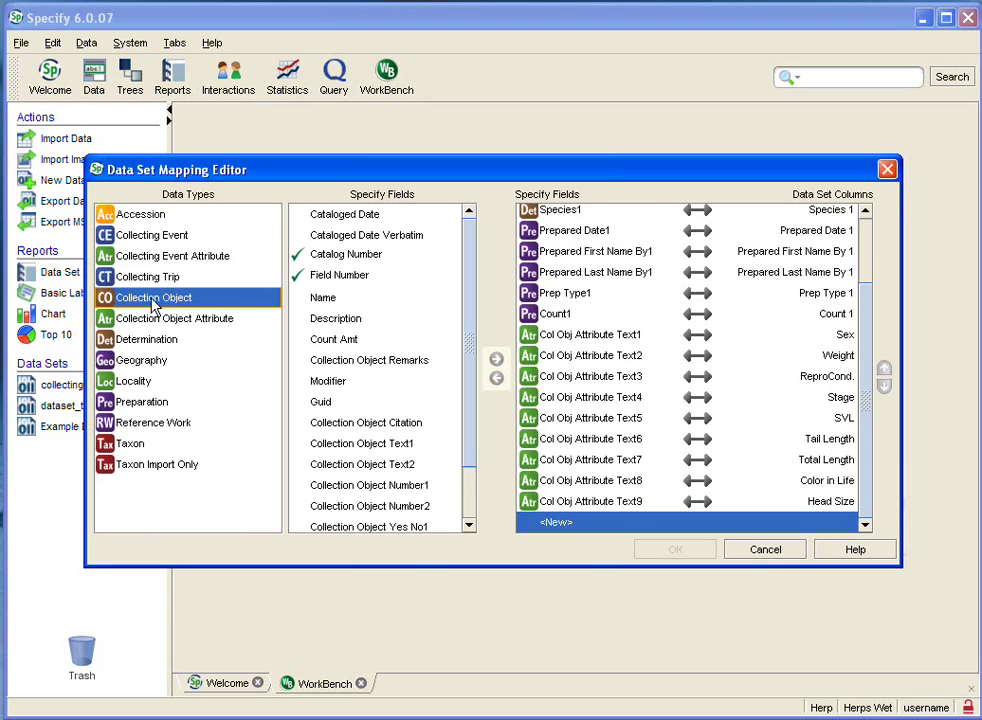
{"action": "left_click", "coordinate": [366, 362]}
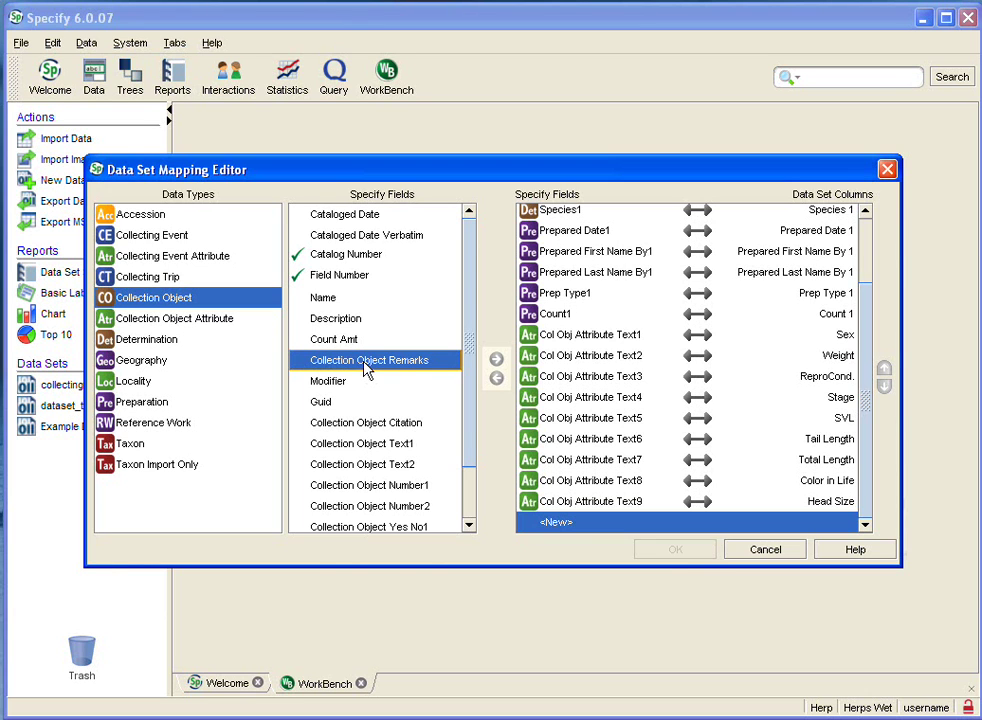
{"action": "left_click", "coordinate": [497, 362]}
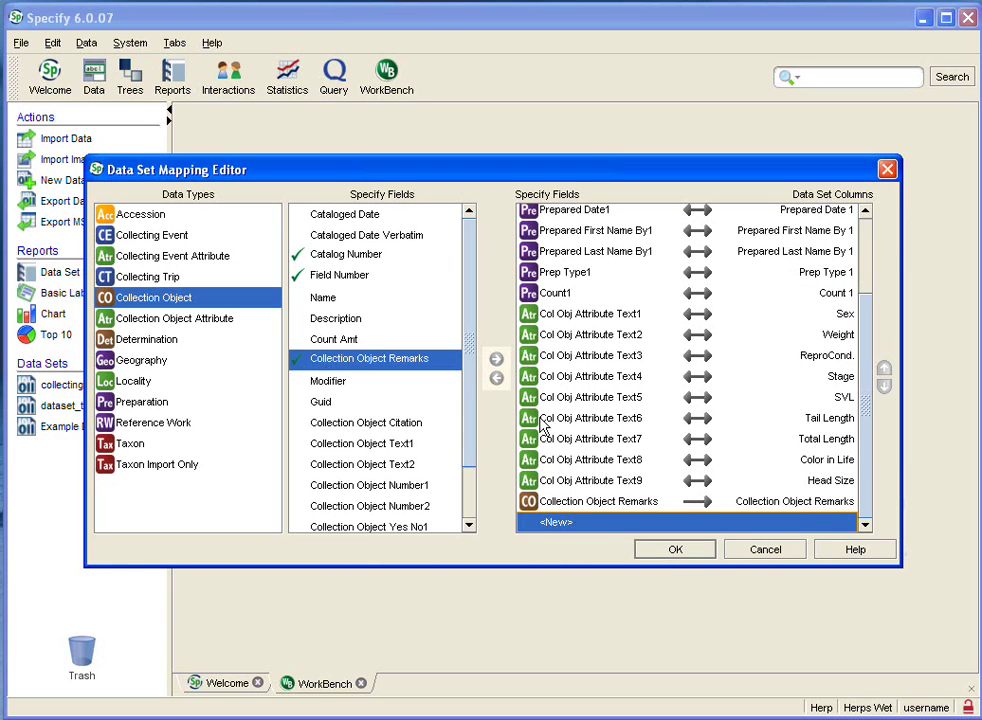
{"action": "left_click", "coordinate": [673, 551]}
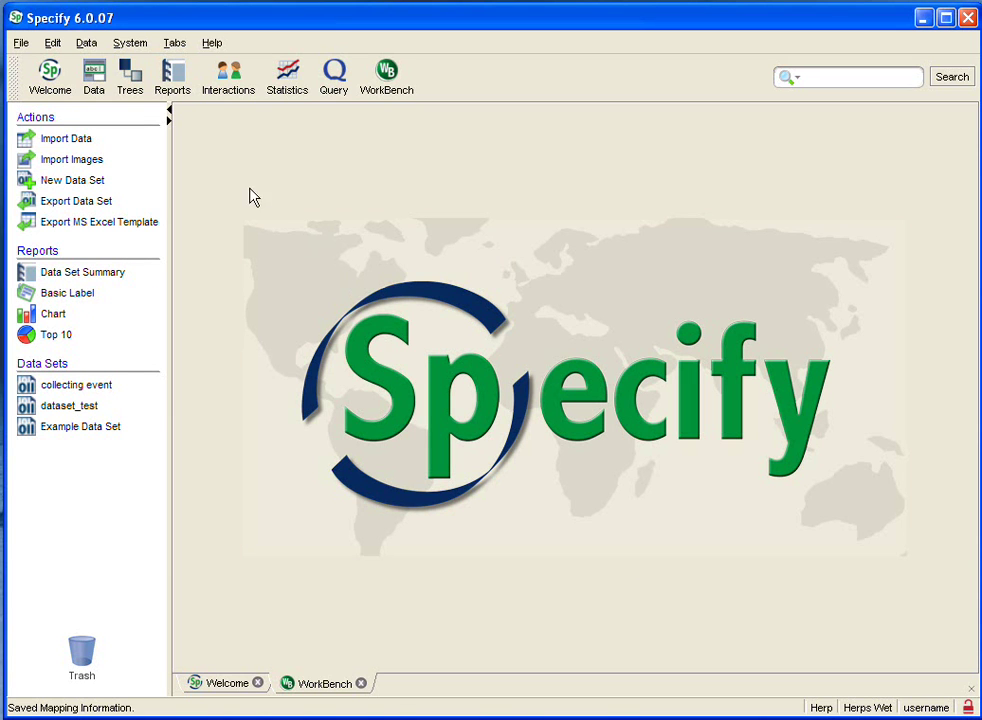
Open Schema Configuration from the System menu.
{"action": "left_click", "coordinate": [128, 44]}
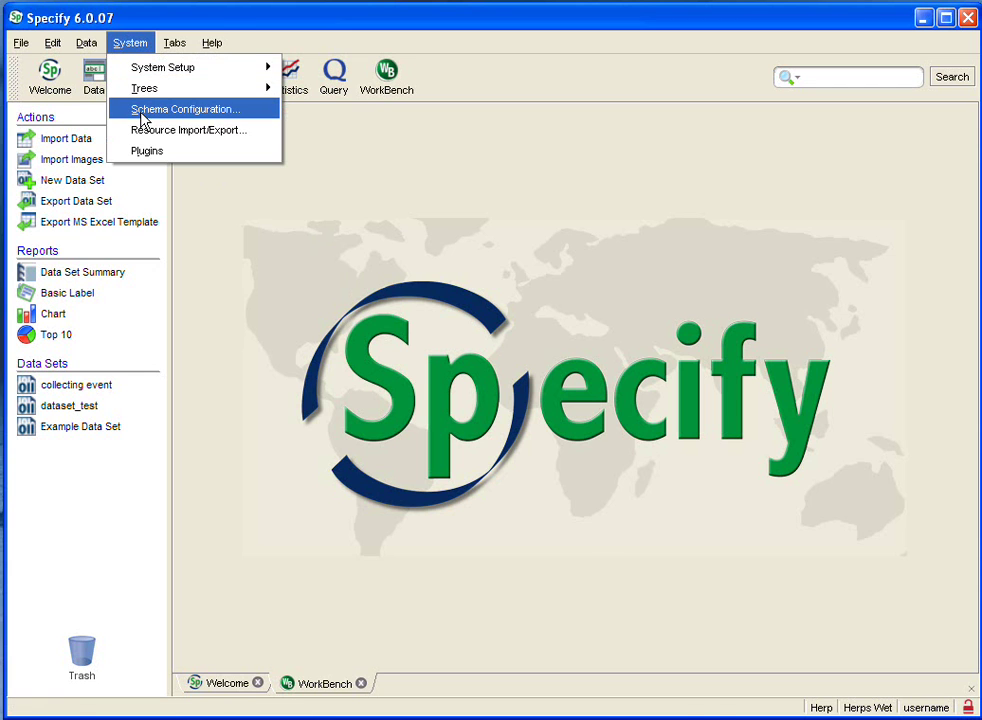
{"action": "left_click", "coordinate": [141, 112]}
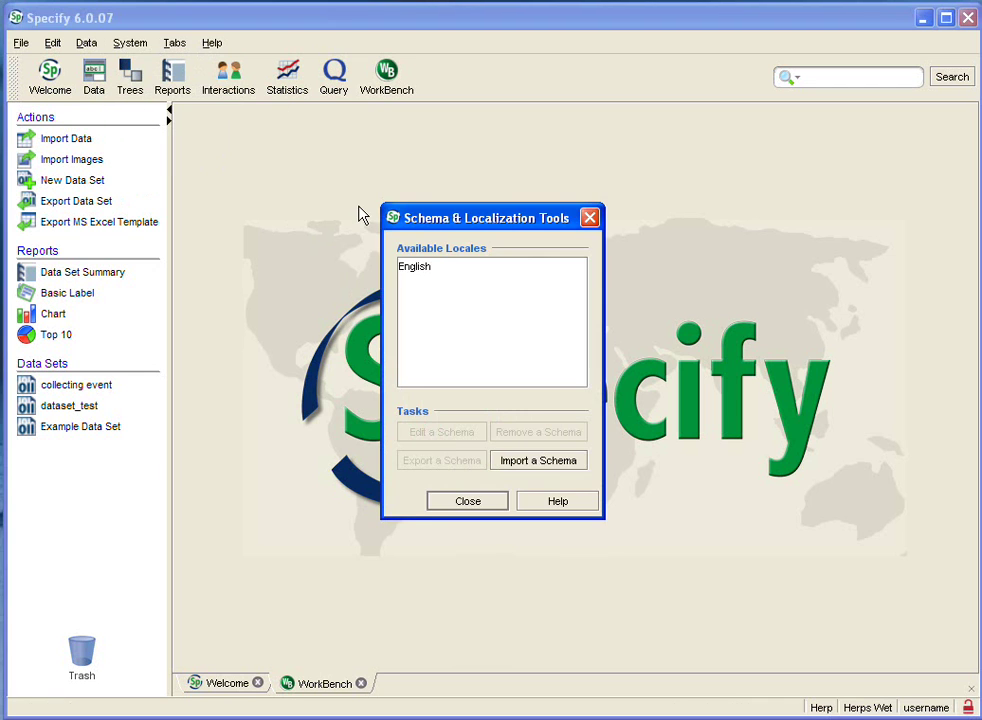
Select the English locale and open its schema for editing.
{"action": "left_click", "coordinate": [412, 268]}
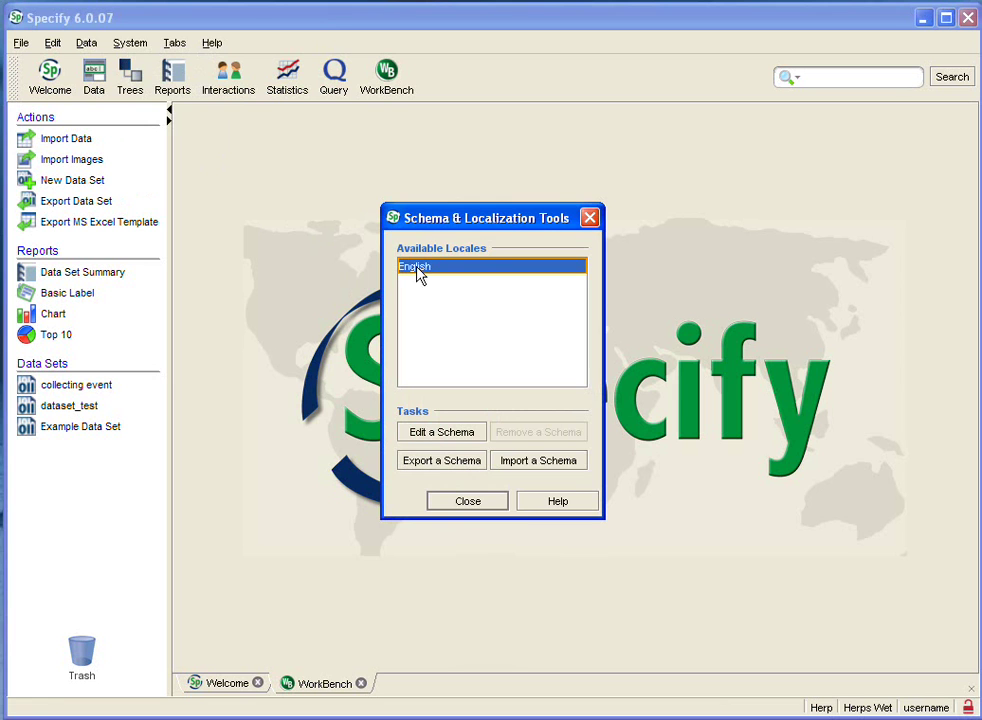
{"action": "left_click", "coordinate": [419, 439]}
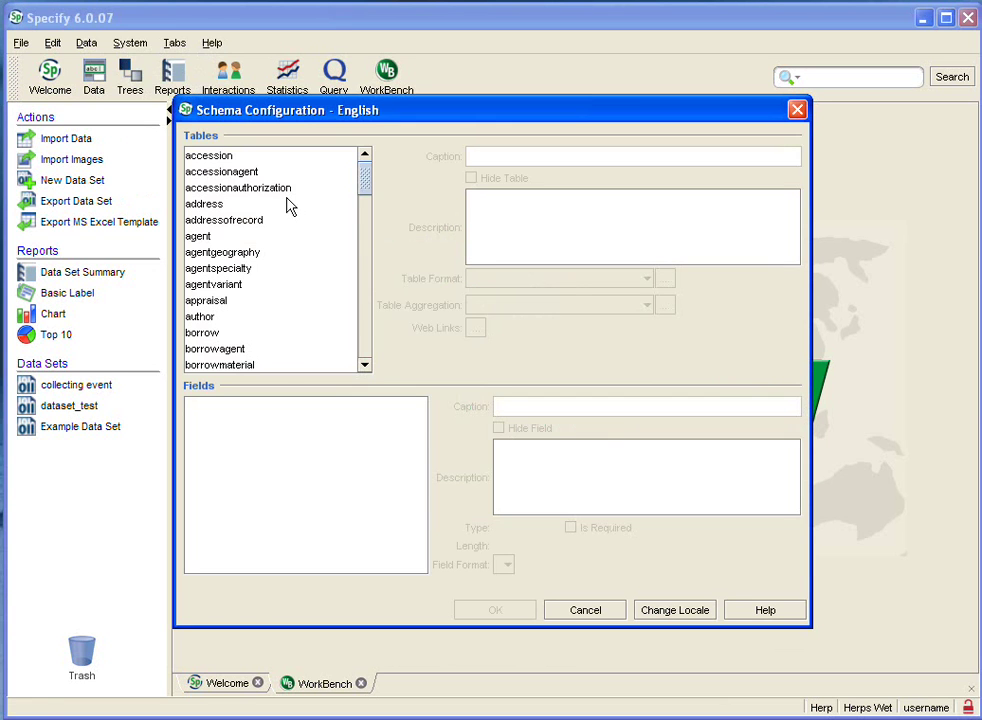
{"action": "scroll", "coordinate": [282, 198], "scroll_direction": "down", "scroll_amount": 2}
{"action": "scroll", "coordinate": [282, 198], "scroll_direction": "up", "scroll_amount": 2}
{"action": "scroll", "coordinate": [282, 198], "scroll_direction": "down", "scroll_amount": 3}
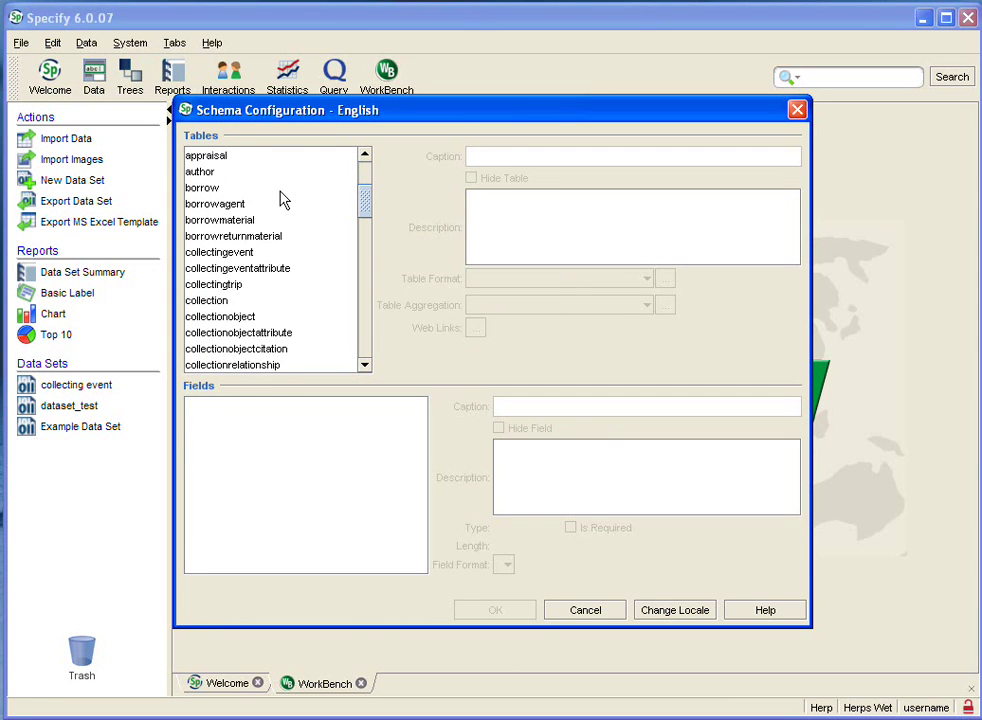
Inspect the collectionobject remarks field: text type, length 4096.
{"action": "left_click", "coordinate": [240, 318]}
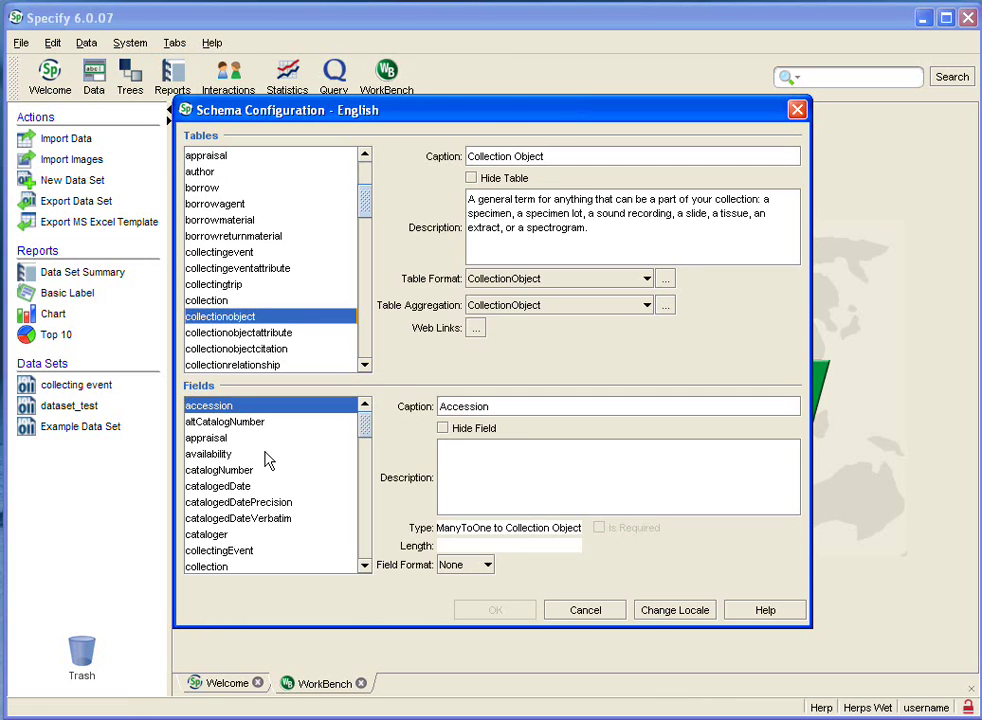
{"action": "scroll", "coordinate": [268, 460], "scroll_direction": "down", "scroll_amount": 7}
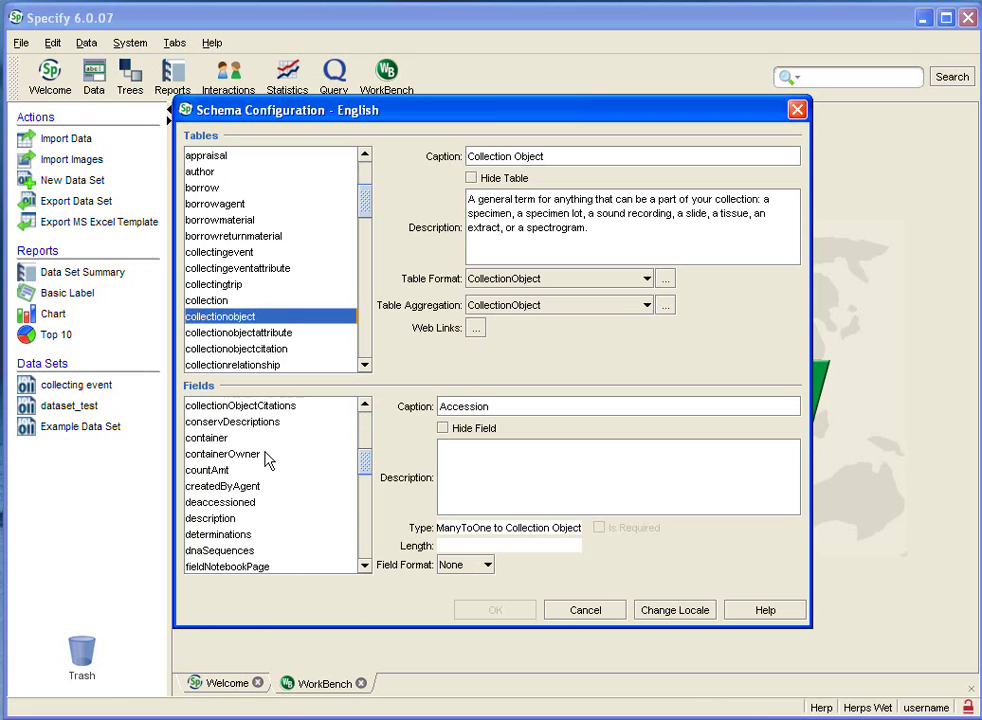
{"action": "scroll", "coordinate": [268, 460], "scroll_direction": "down", "scroll_amount": 5}
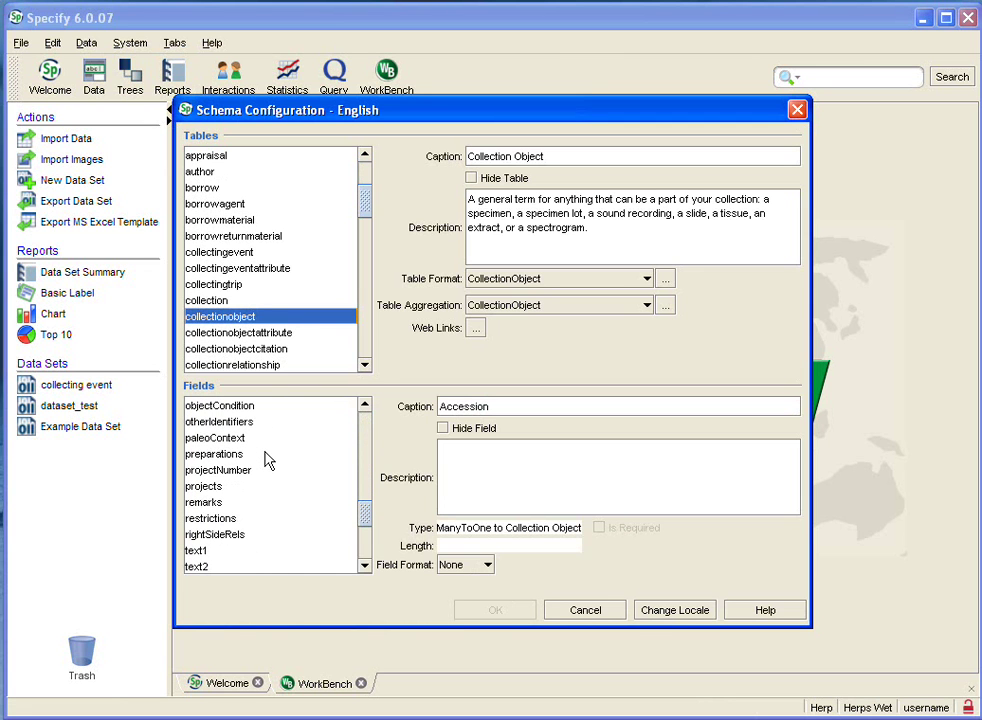
{"action": "left_click", "coordinate": [195, 505]}
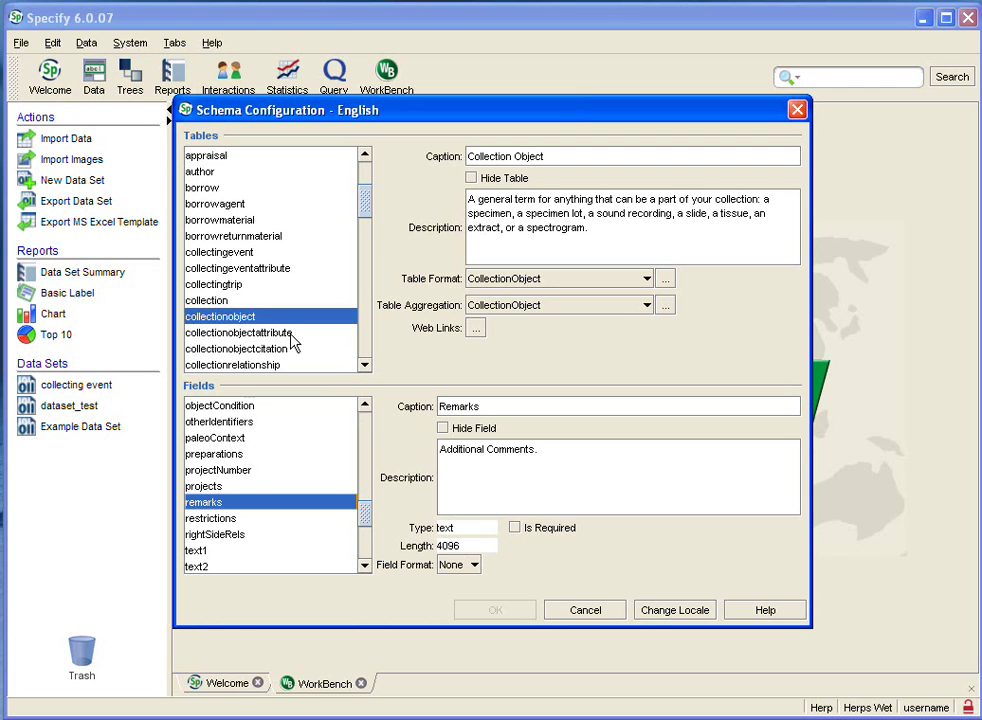
{"action": "scroll", "coordinate": [293, 343], "scroll_direction": "up", "scroll_amount": 3}
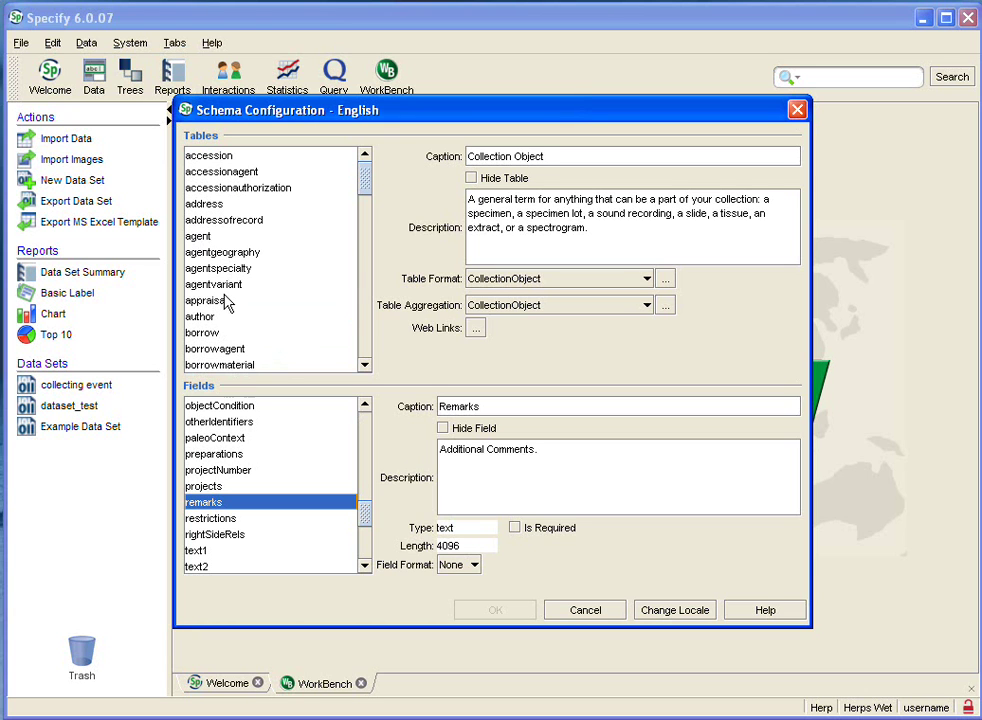
View the agent table's lastName field, a String of length 50.
{"action": "left_click", "coordinate": [196, 236]}
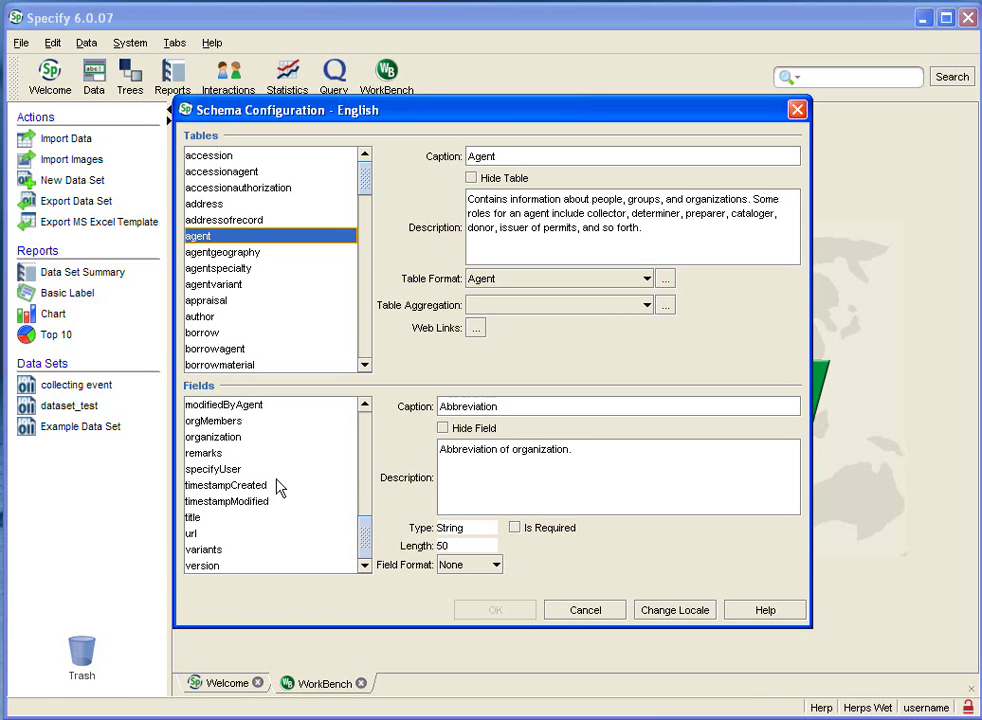
{"action": "left_click_drag", "start_coordinate": [366, 535], "coordinate": [362, 314]}
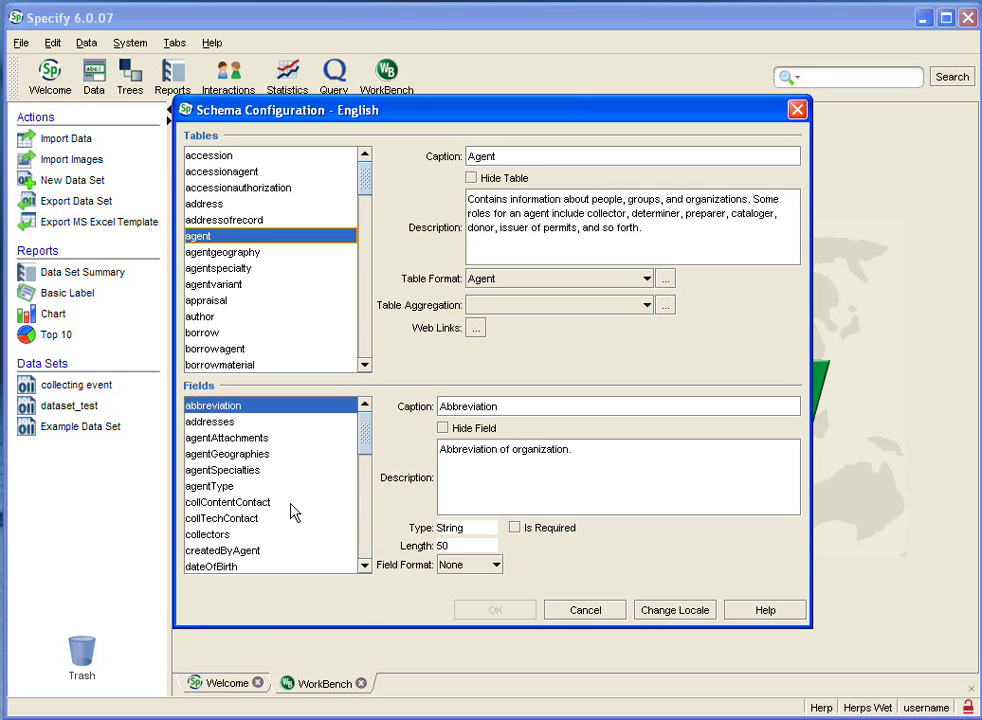
{"action": "scroll", "coordinate": [293, 512], "scroll_direction": "down", "scroll_amount": 3}
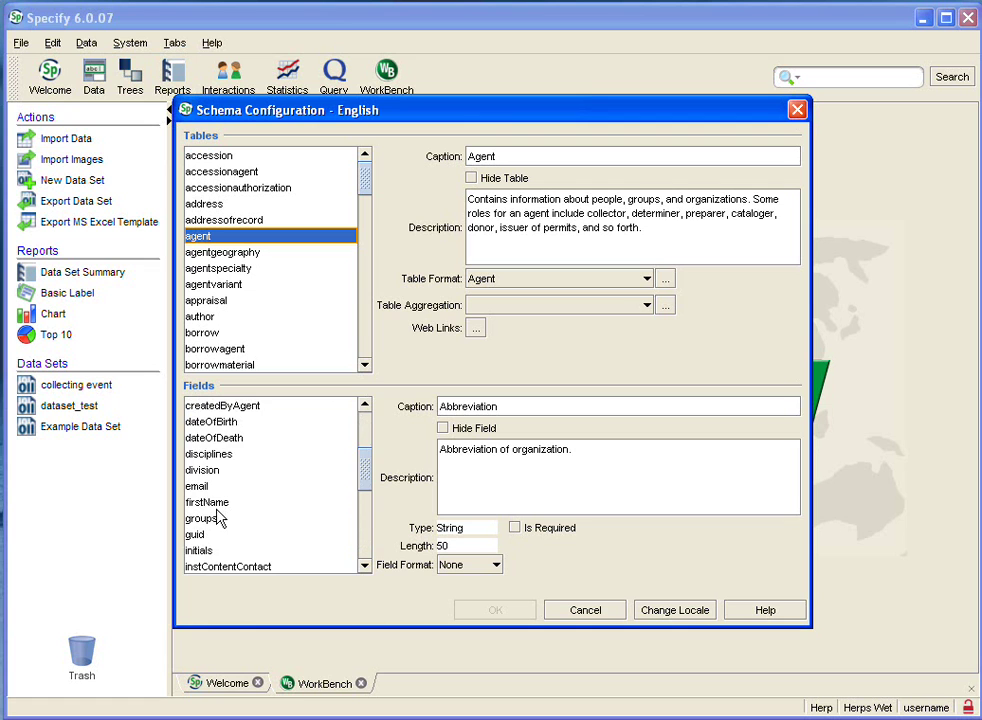
{"action": "scroll", "coordinate": [219, 518], "scroll_direction": "down", "scroll_amount": 3}
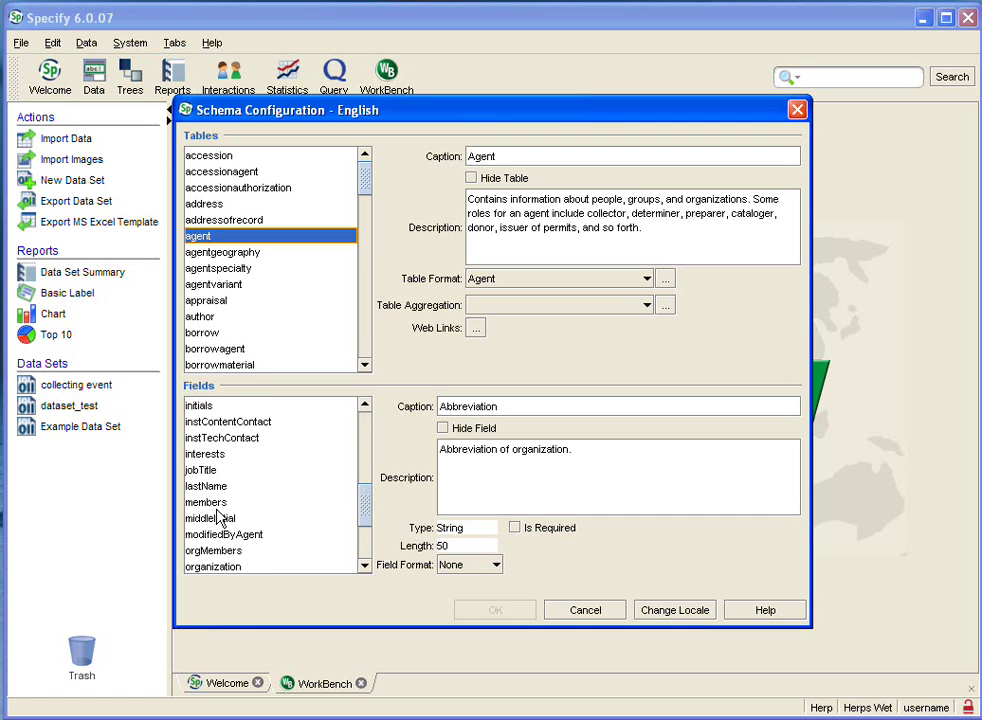
{"action": "left_click", "coordinate": [208, 486]}
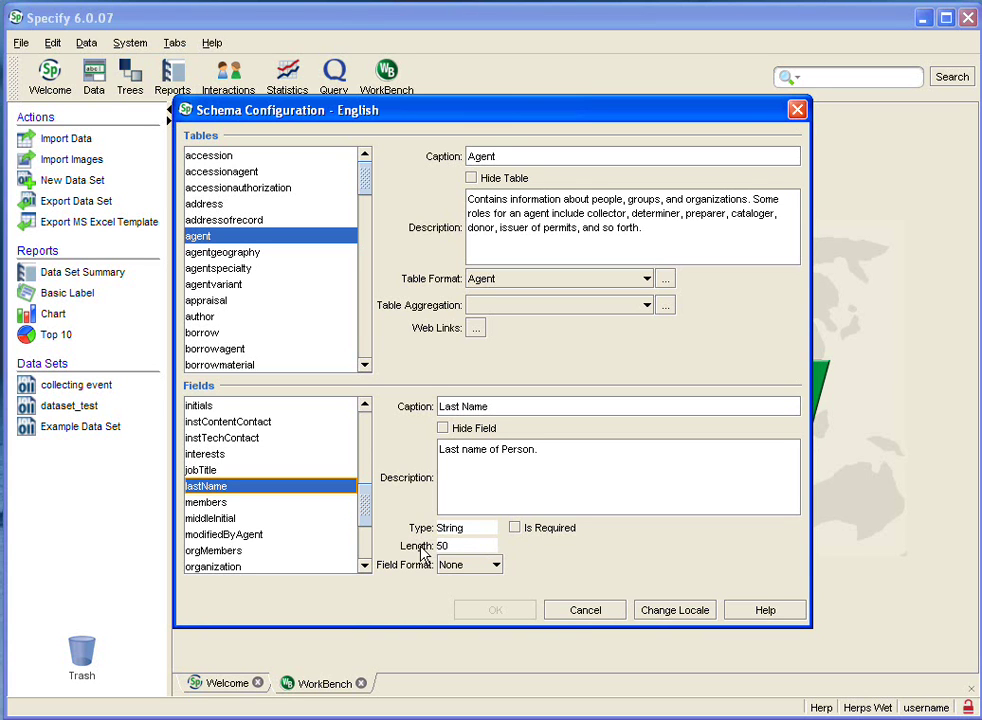
Cancel the schema editor and reopen the Example Data Set from the WorkBench.
{"action": "left_click", "coordinate": [584, 612]}
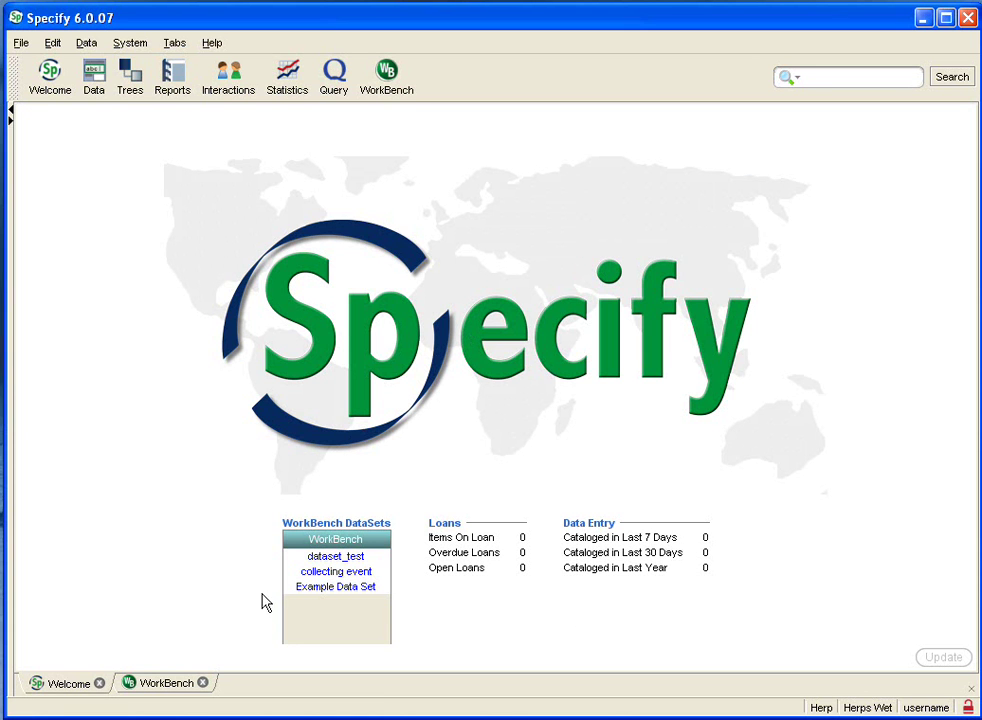
{"action": "left_click", "coordinate": [166, 686]}
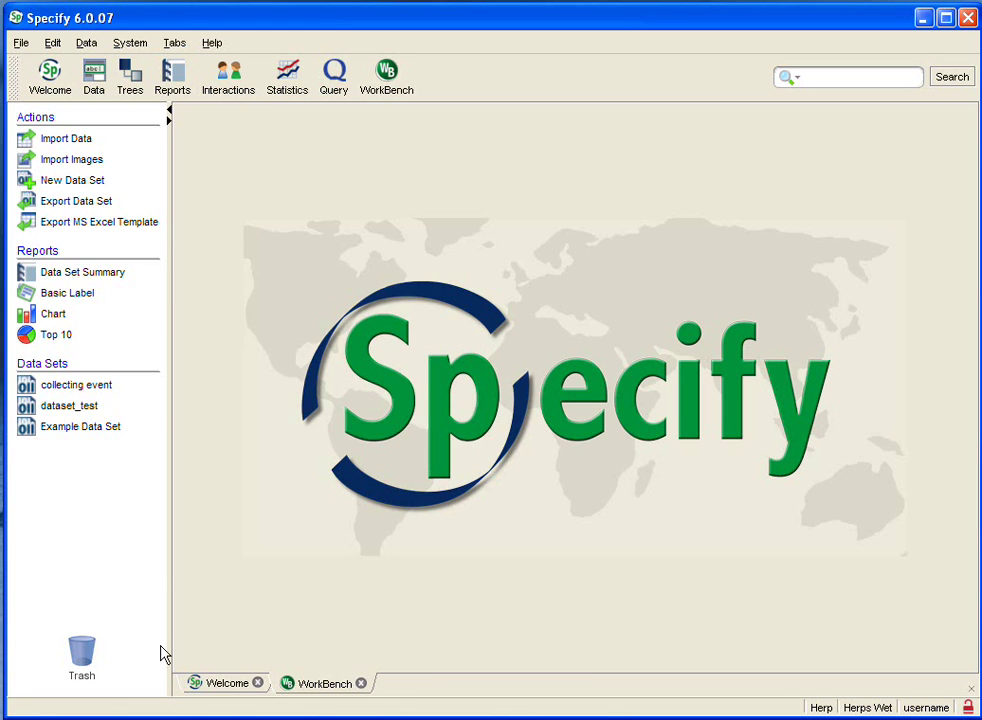
{"action": "left_click", "coordinate": [91, 431]}
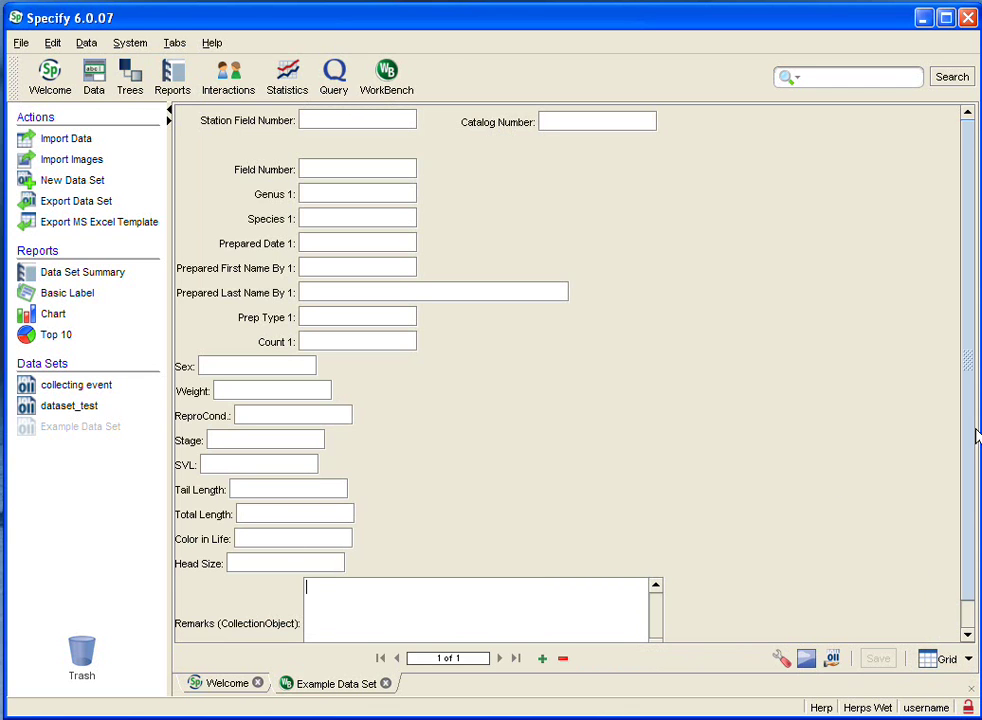
Keep the Remarks (CollectionObject) box as a Text Area with Number of Rows 5 and Field Length 45.
{"action": "left_click_drag", "start_coordinate": [975, 417], "coordinate": [975, 511]}
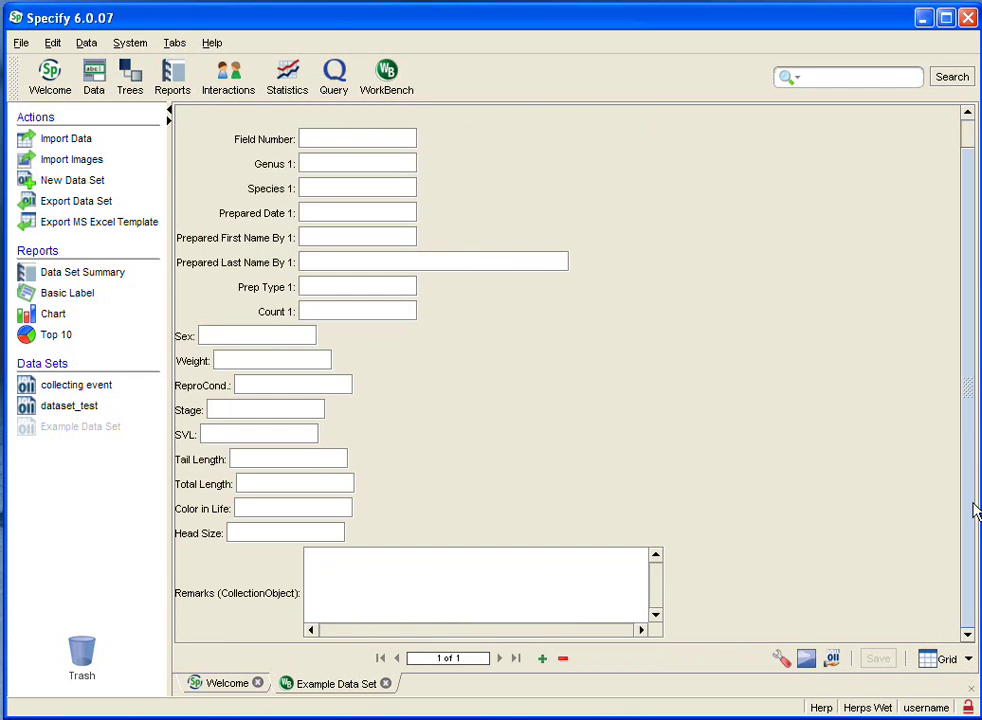
{"action": "double_click", "coordinate": [197, 606]}
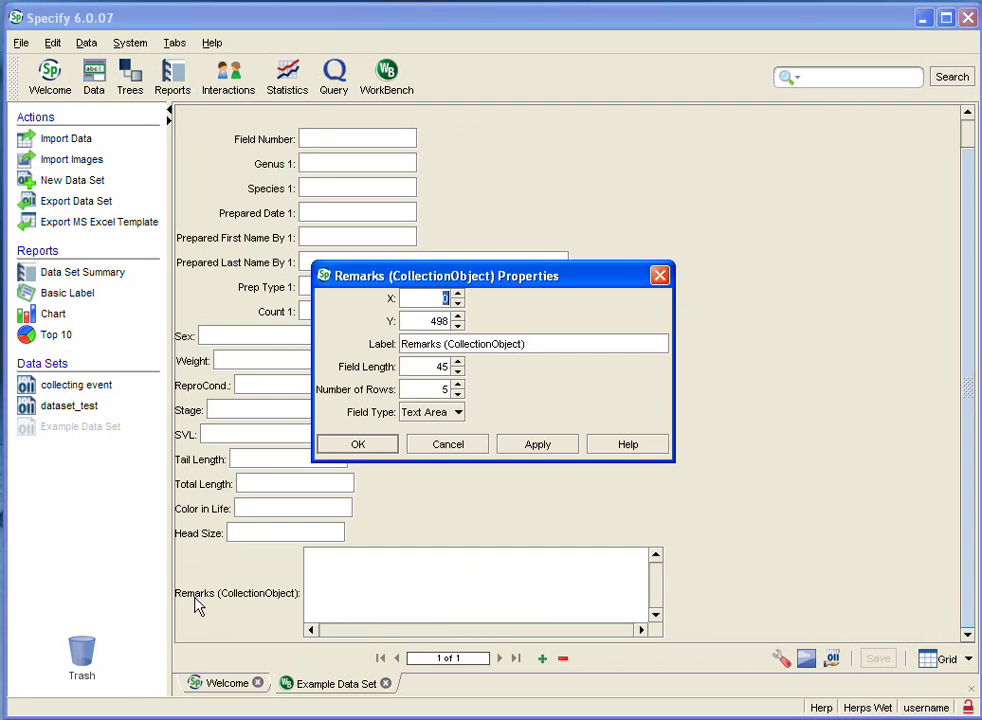
{"action": "left_click", "coordinate": [425, 416]}
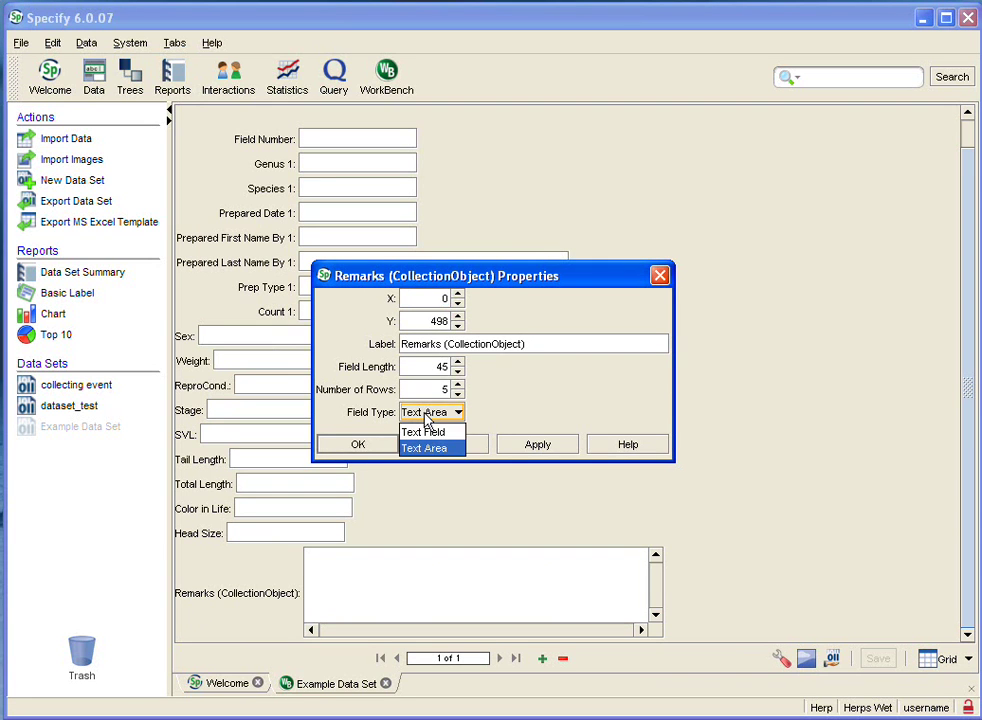
{"action": "left_click", "coordinate": [424, 416]}
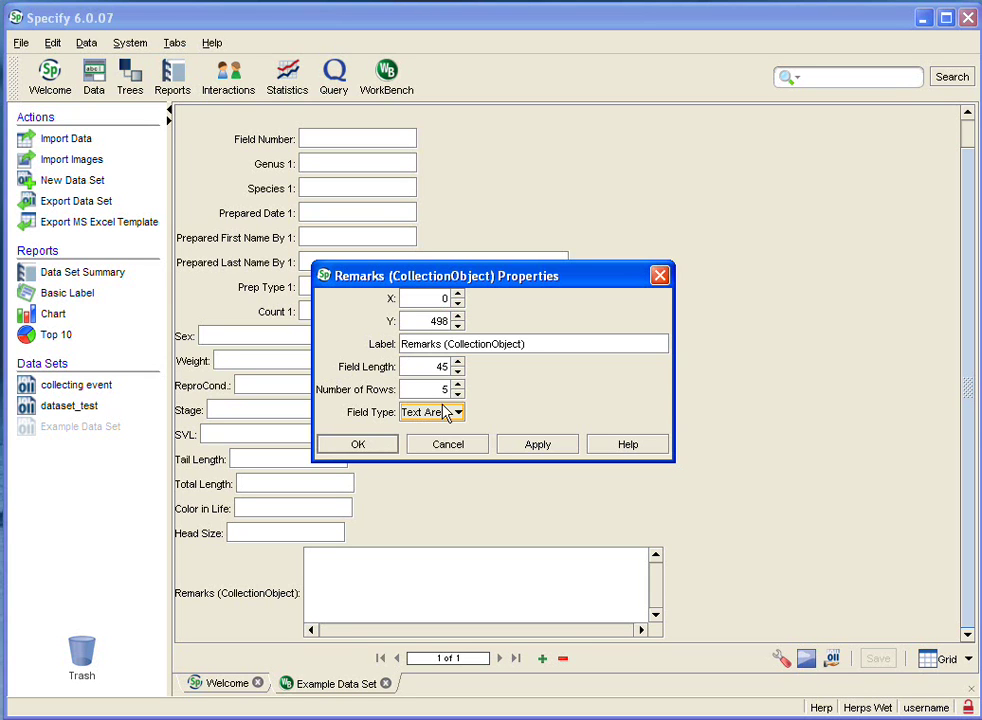
{"action": "left_click", "coordinate": [428, 414]}
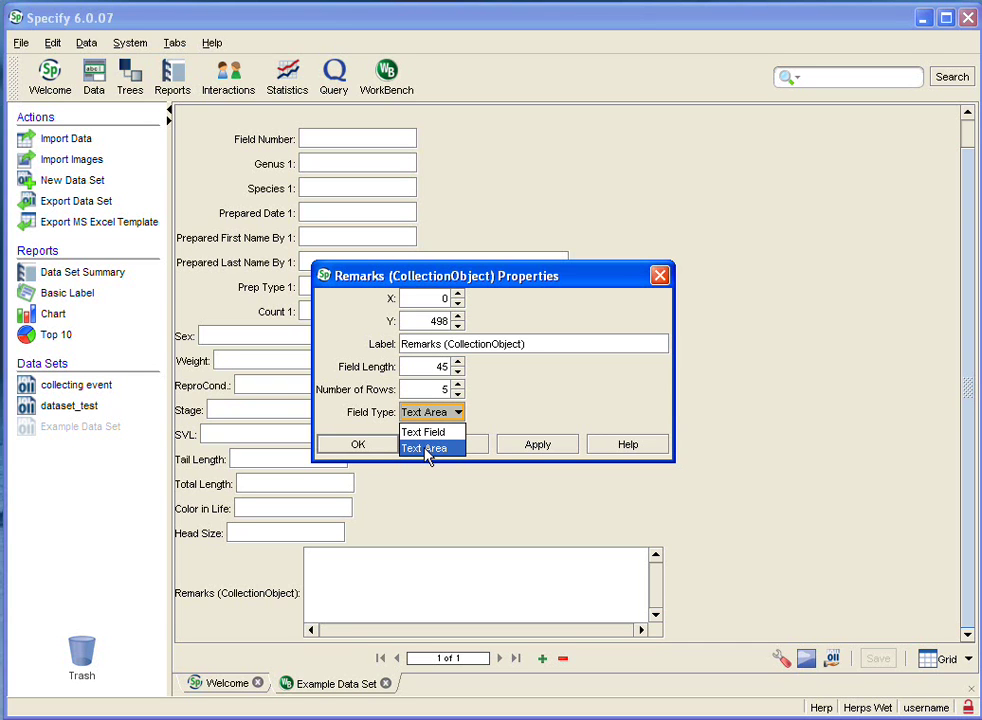
{"action": "left_click", "coordinate": [428, 449]}
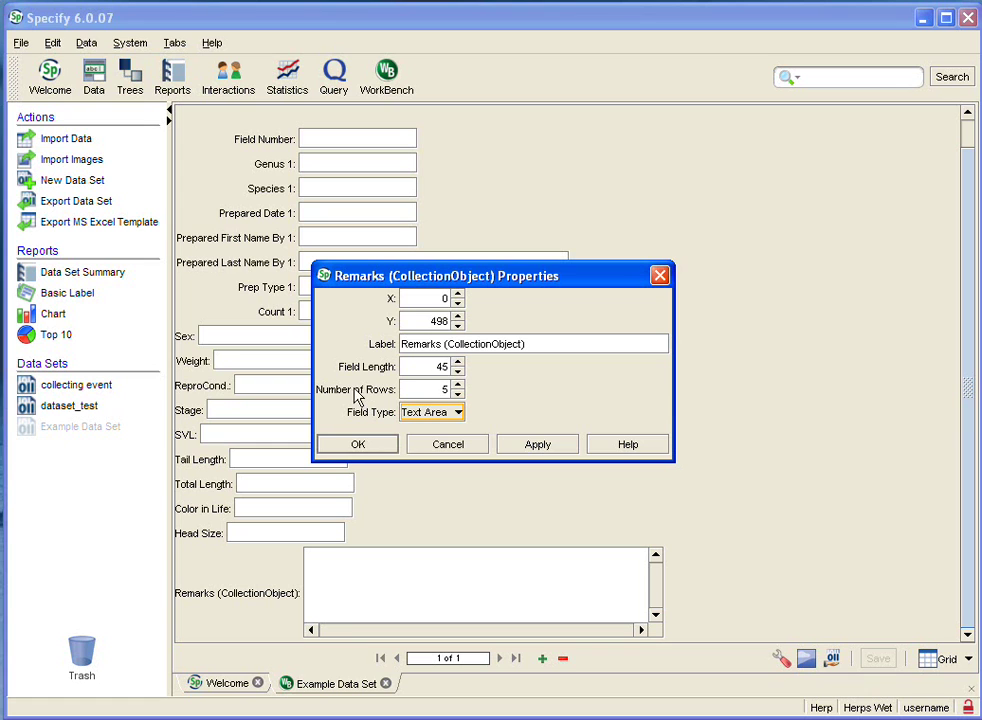
{"action": "double_click", "coordinate": [444, 389]}
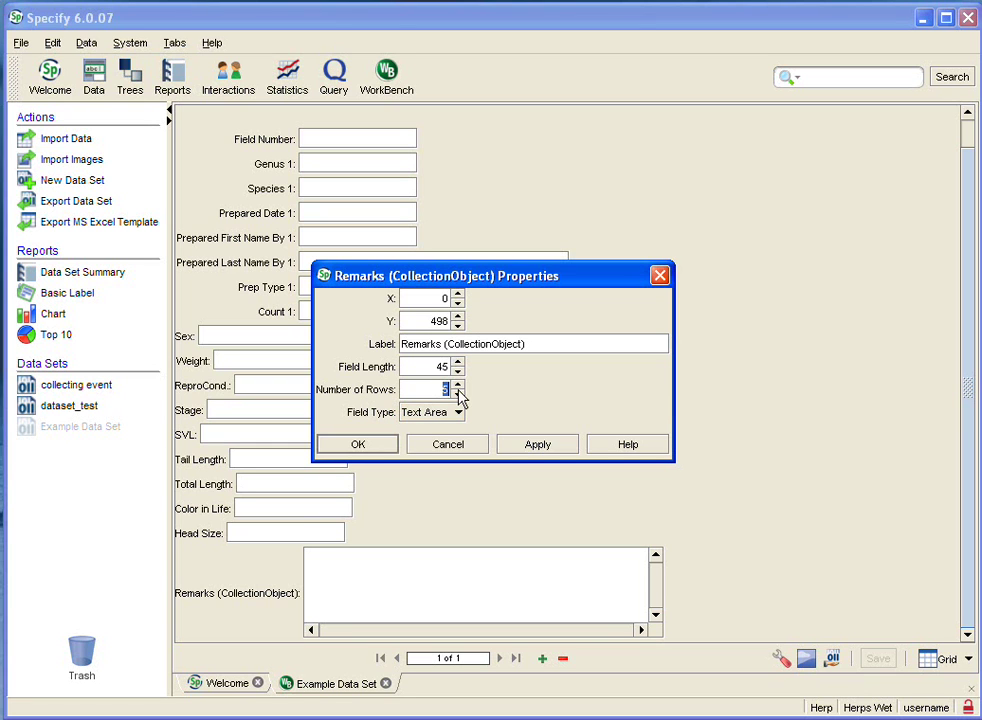
{"action": "double_click", "coordinate": [443, 366]}
{"action": "left_click", "coordinate": [355, 452]}
{"action": "left_click", "coordinate": [360, 450]}
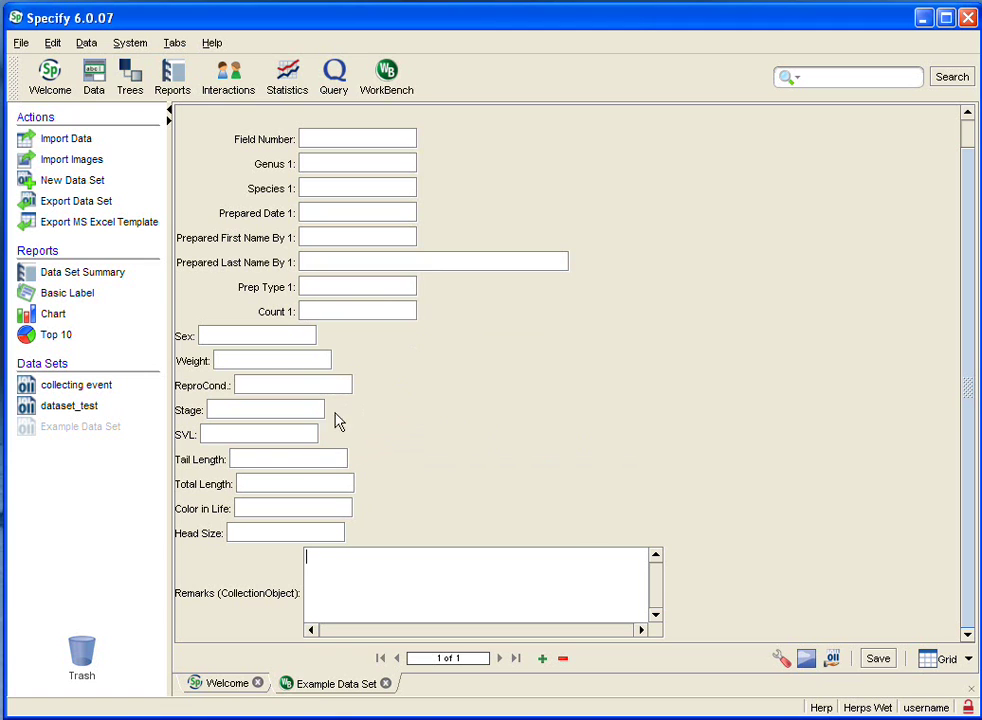
Change the Prepared Last Name By 1 field length from 35 to 50.
{"action": "double_click", "coordinate": [264, 272]}
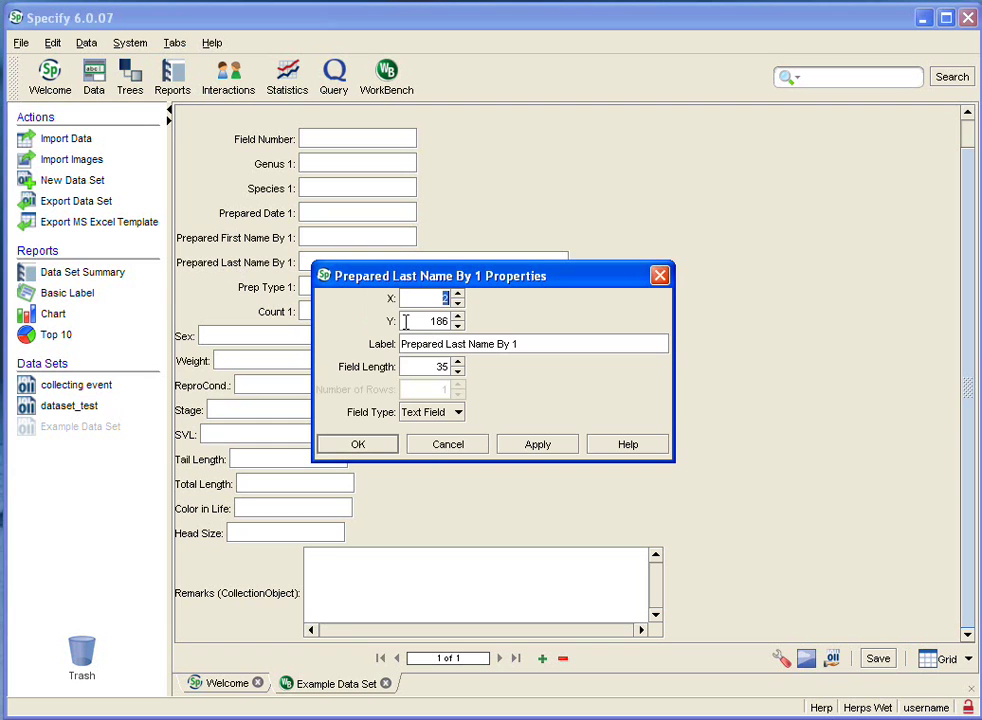
{"action": "left_click", "coordinate": [442, 367]}
{"action": "type", "text": "50"}
{"action": "left_click", "coordinate": [360, 445]}
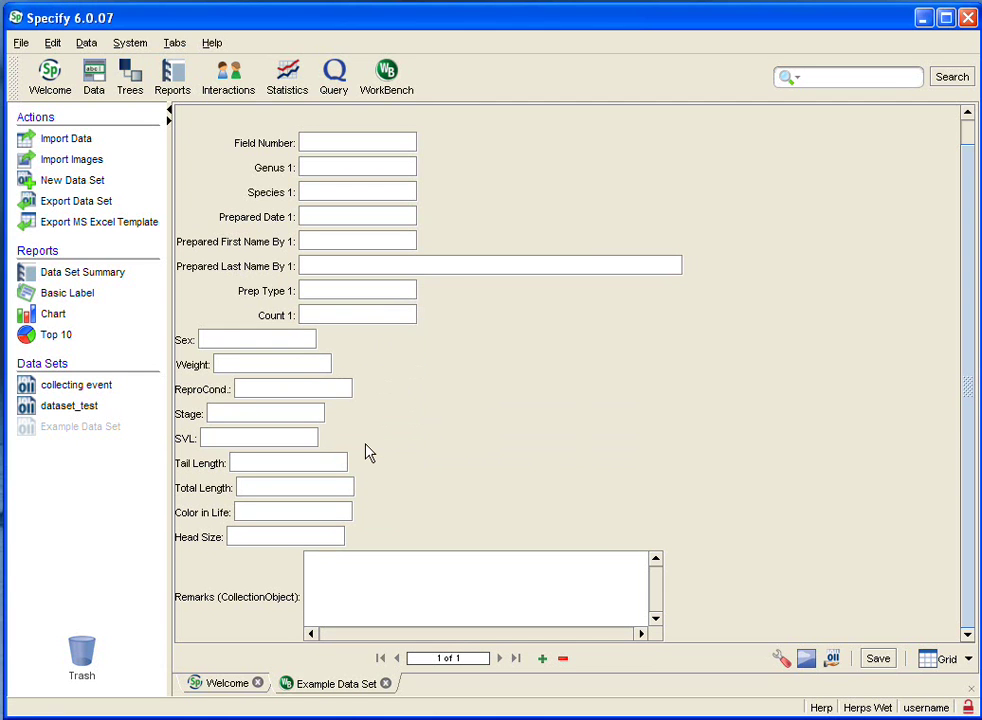